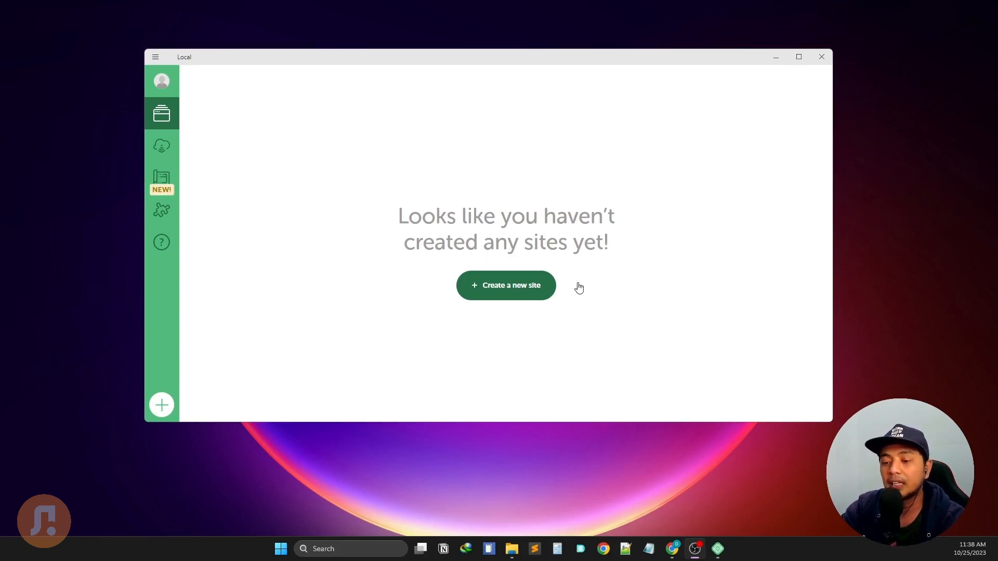
Start a new site from Local's empty home screen, keeping 'Create a new site' selected.
{"action": "left_click", "coordinate": [535, 291]}
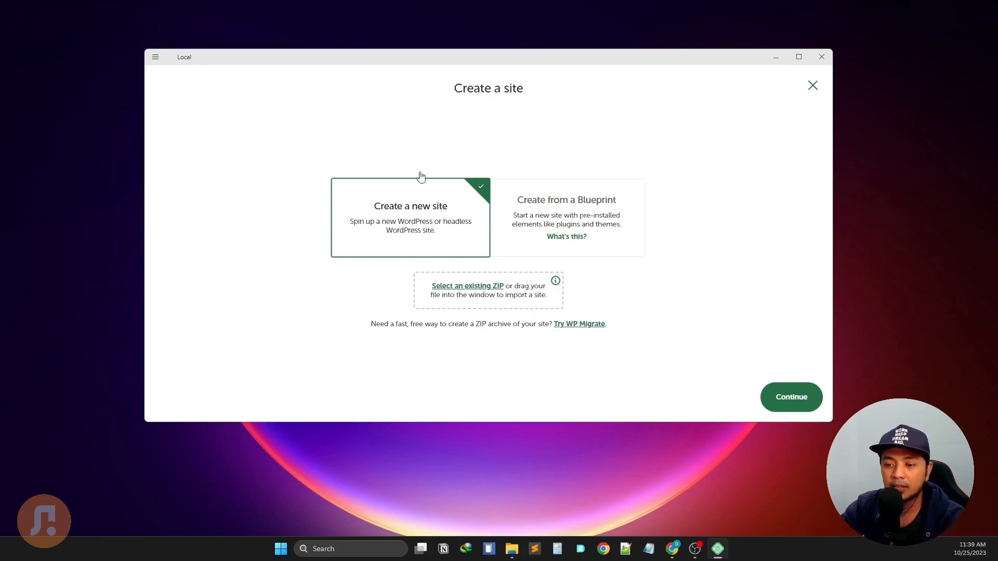
Name the site 'agungbharata', check its .local domain and path, then proceed to environment selection.
{"action": "left_click", "coordinate": [790, 400]}
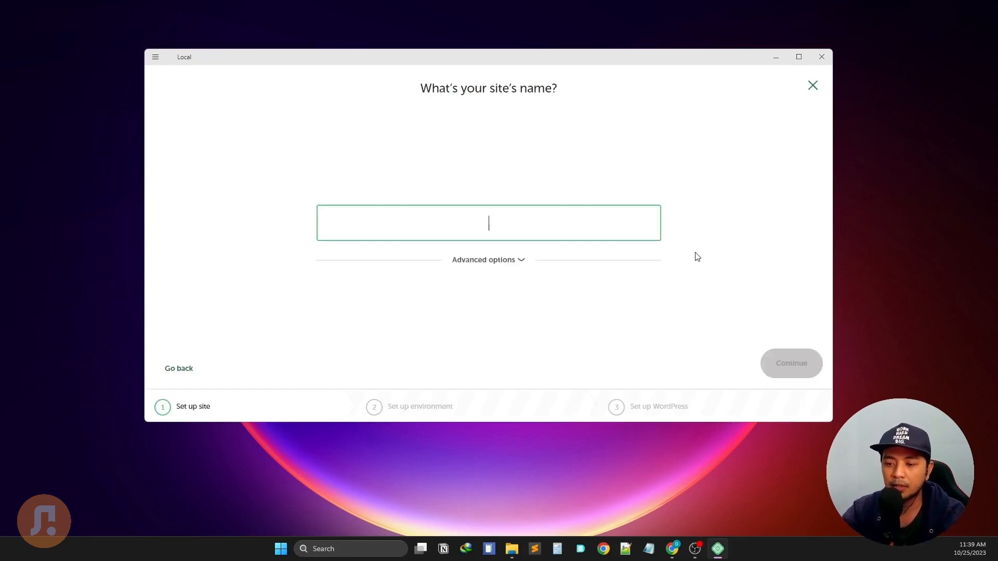
{"action": "type", "text": "agung"}
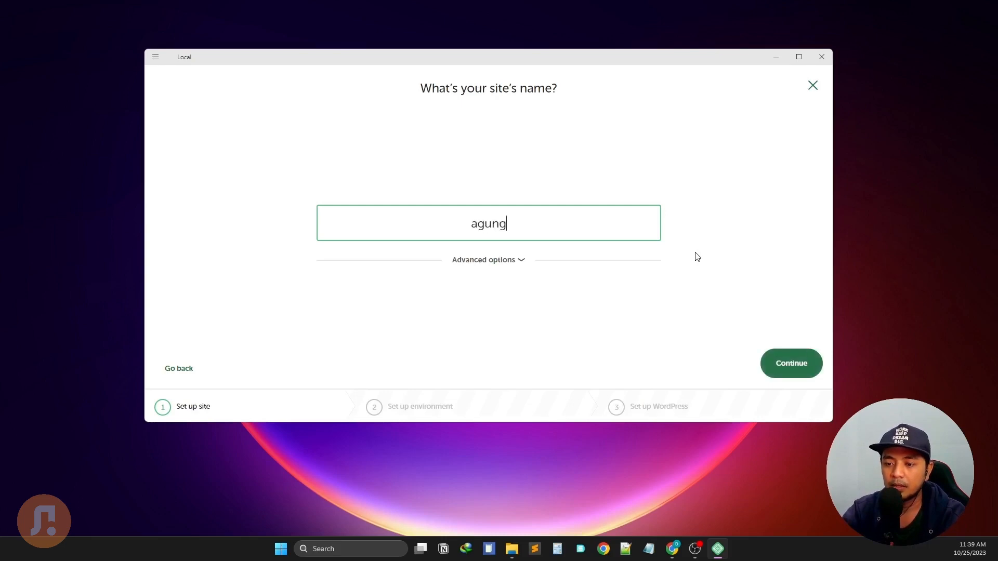
{"action": "type", "text": "bhaota"}
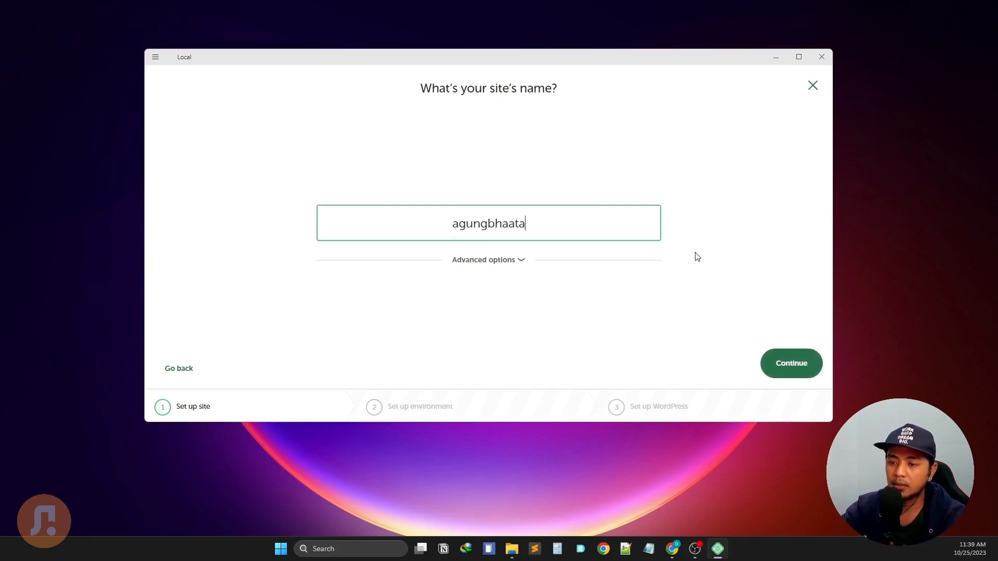
{"action": "key", "text": "BackSpace"}
{"action": "key", "text": "BackSpace"}
{"action": "key", "text": "BackSpace"}
{"action": "type", "text": "rata"}
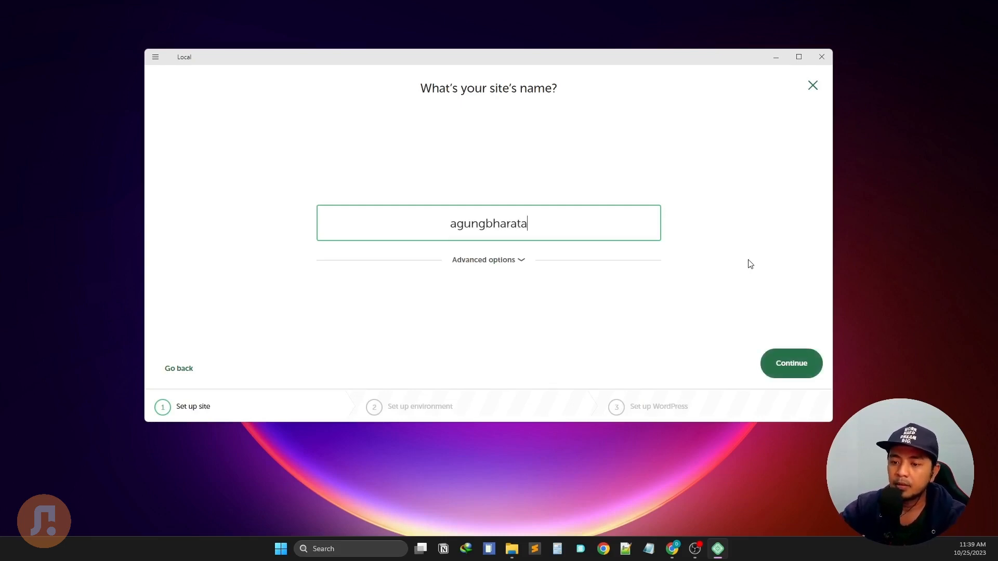
{"action": "left_click", "coordinate": [524, 264]}
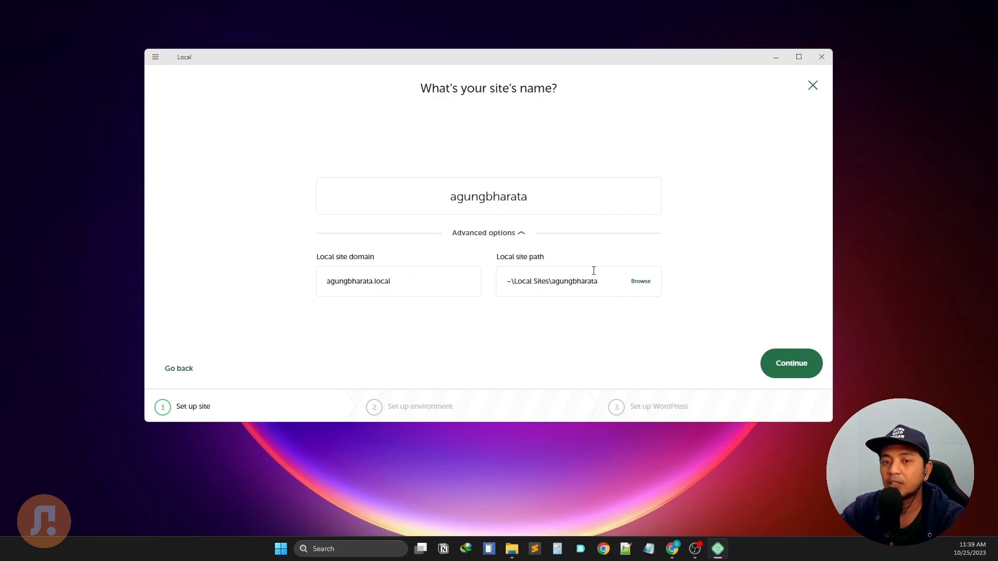
{"action": "left_click", "coordinate": [521, 242]}
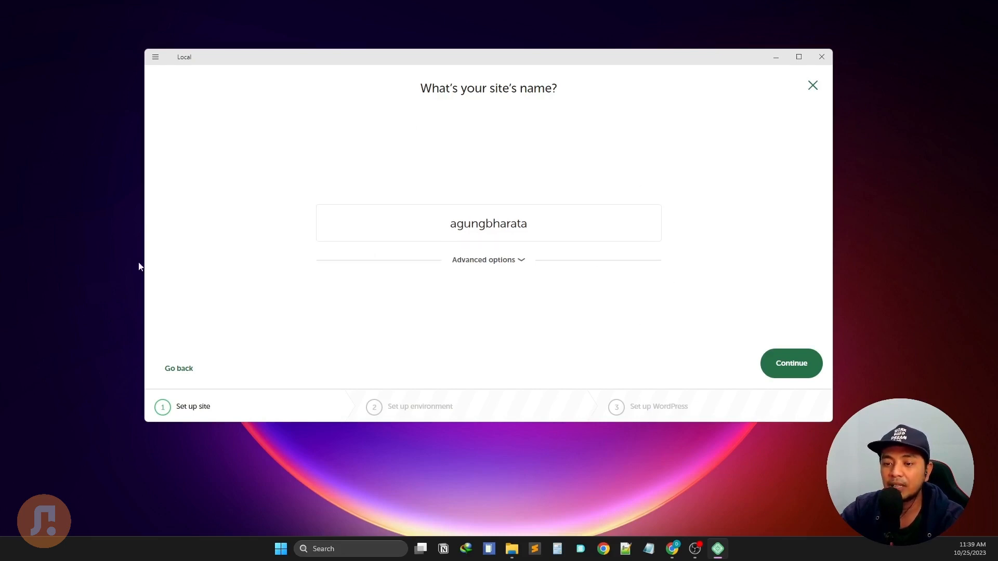
{"action": "left_click", "coordinate": [775, 376]}
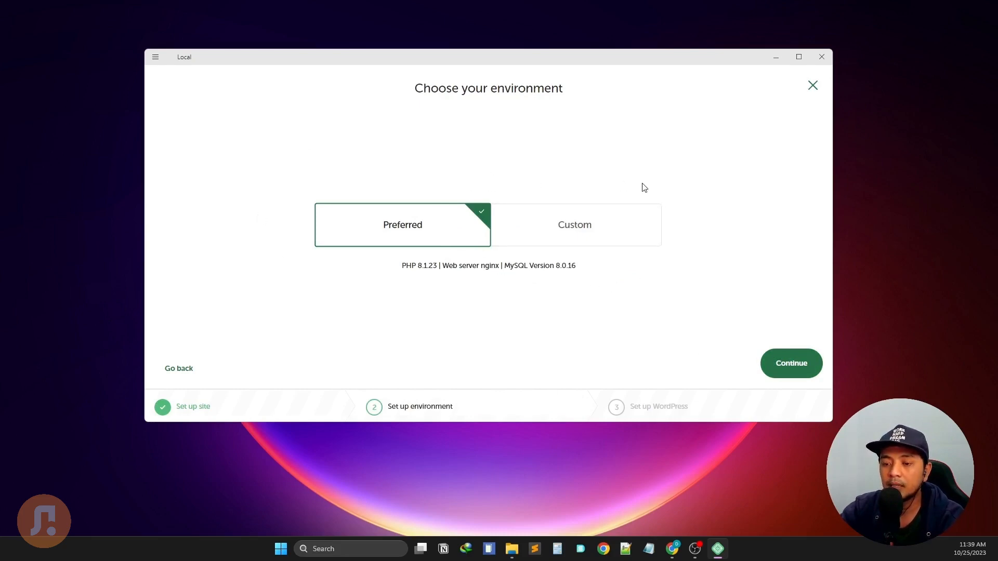
Compare the Custom PHP, web server and database lists, then keep Preferred (PHP 8.1.23, nginx, MySQL 8.0.16).
{"action": "left_click", "coordinate": [581, 241]}
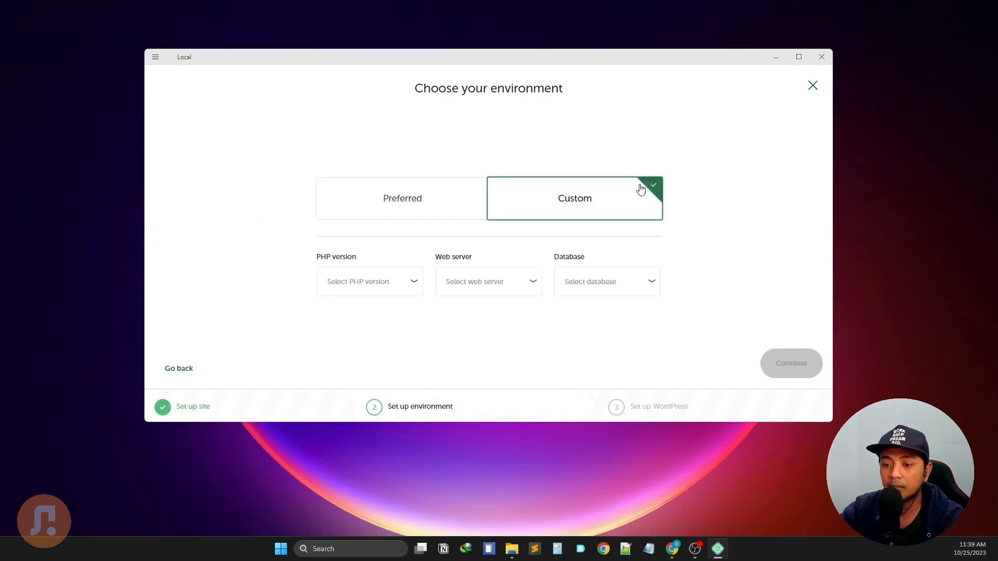
{"action": "left_click", "coordinate": [407, 296]}
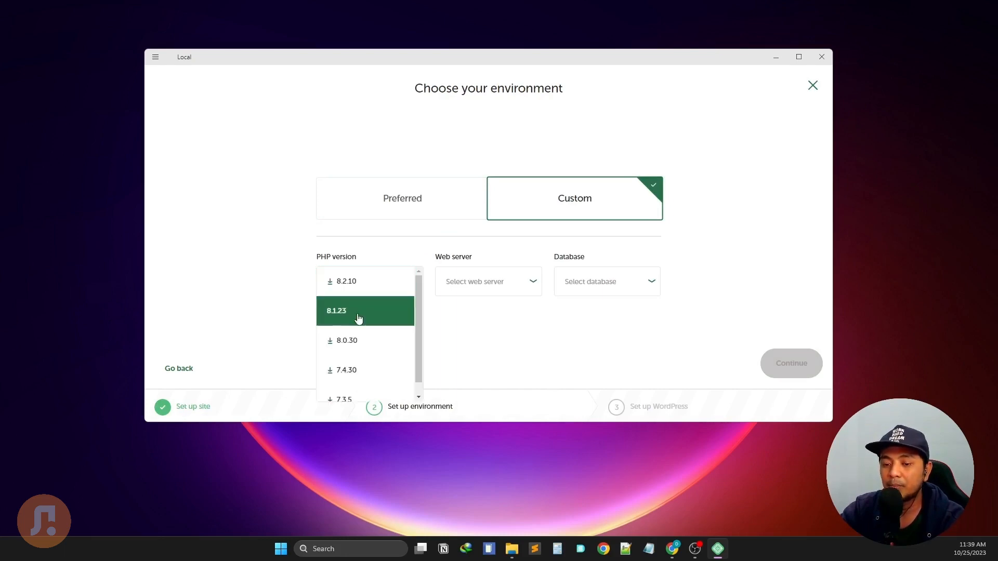
{"action": "left_click", "coordinate": [518, 304]}
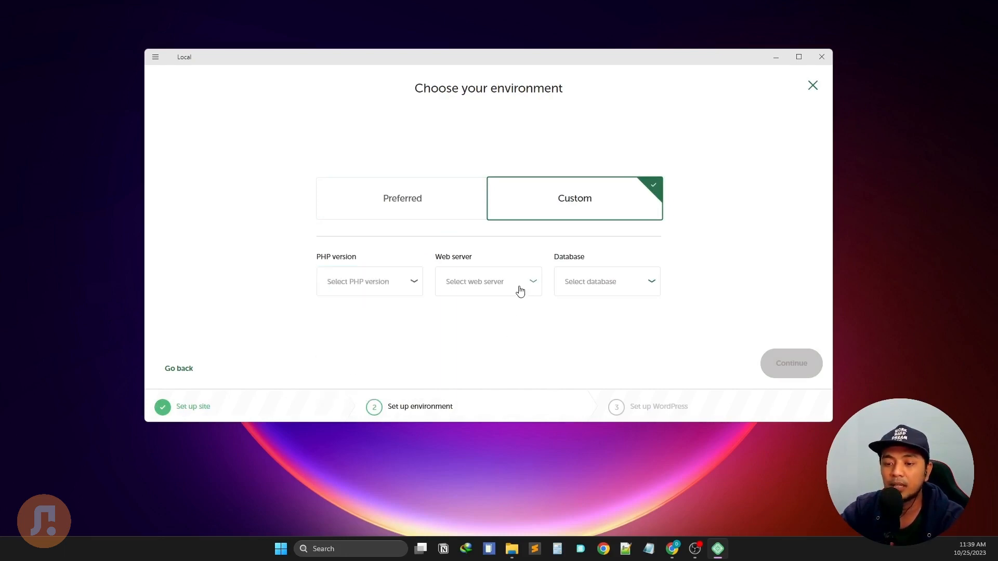
{"action": "left_click", "coordinate": [519, 289]}
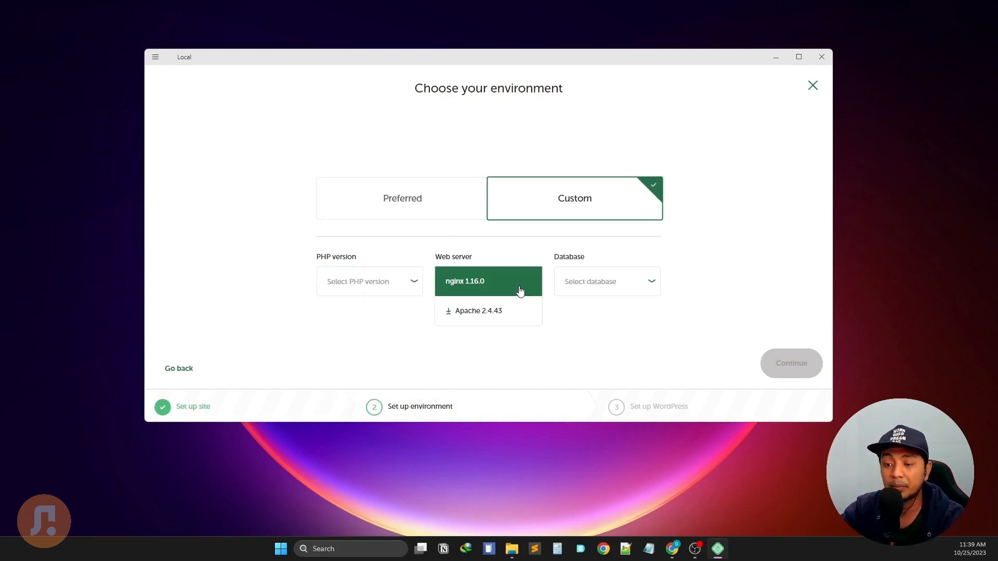
{"action": "left_click", "coordinate": [617, 292]}
{"action": "left_click", "coordinate": [737, 276]}
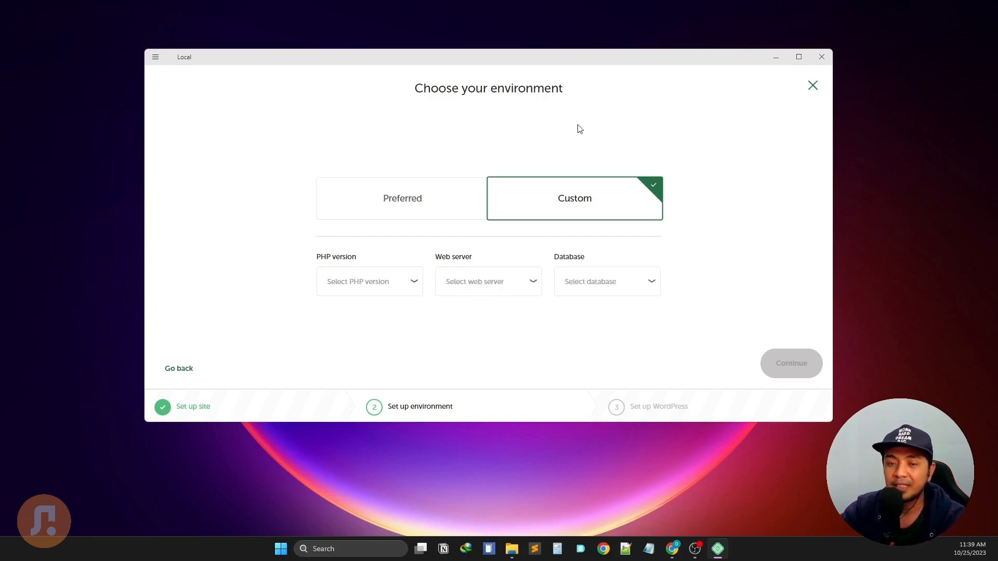
{"action": "left_click", "coordinate": [438, 200]}
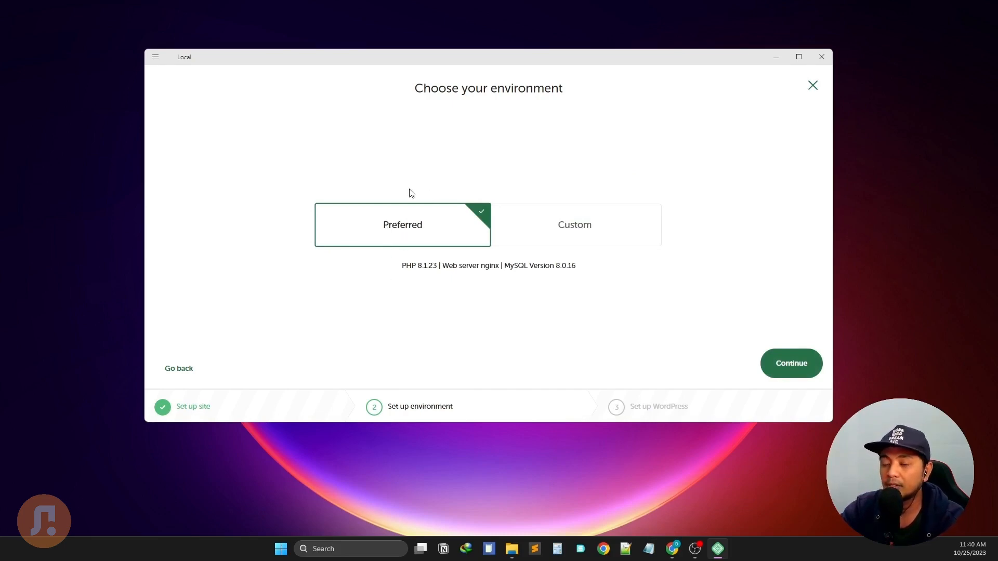
{"action": "left_click", "coordinate": [790, 373]}
Enter 'agungbharata' as the WordPress username and type the admin account password.
{"action": "type", "text": "agun"}
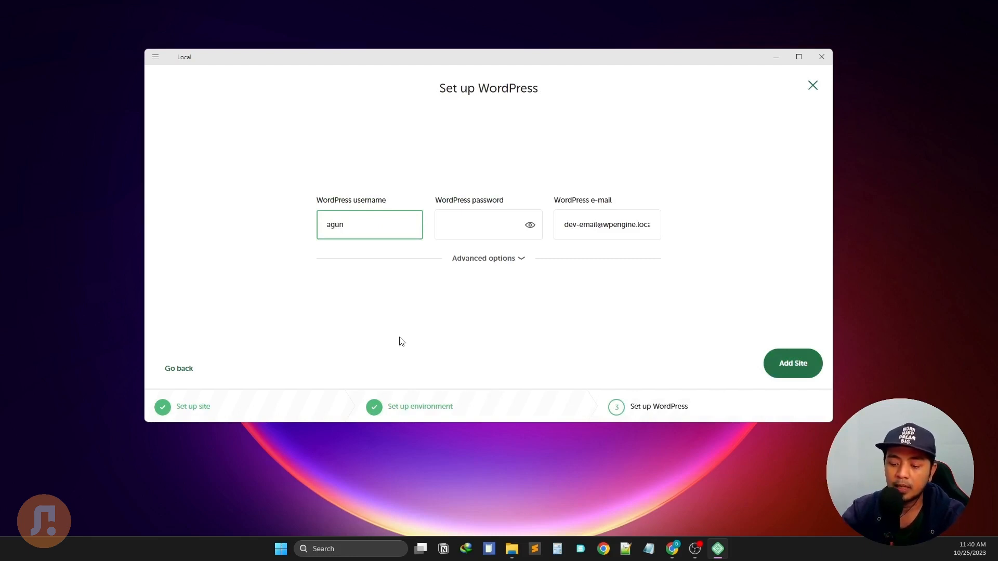
{"action": "type", "text": "gbharata"}
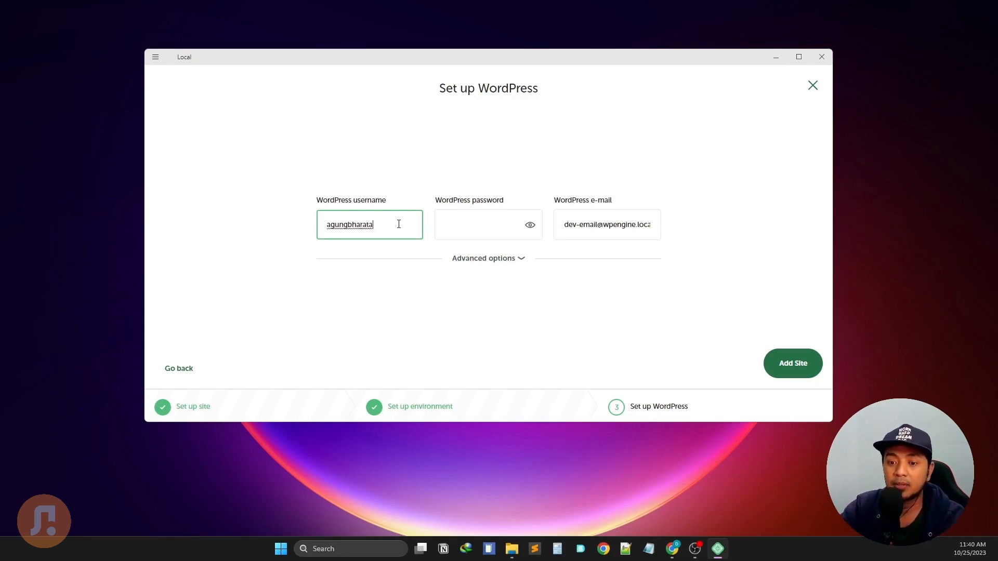
{"action": "left_click_drag", "start_coordinate": [399, 224], "coordinate": [311, 226]}
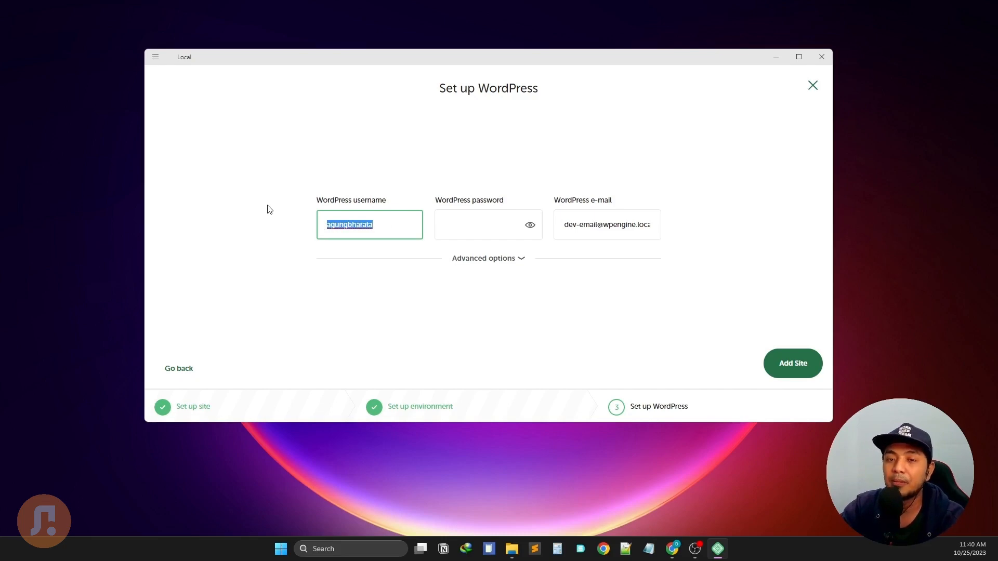
{"action": "left_click", "coordinate": [370, 307]}
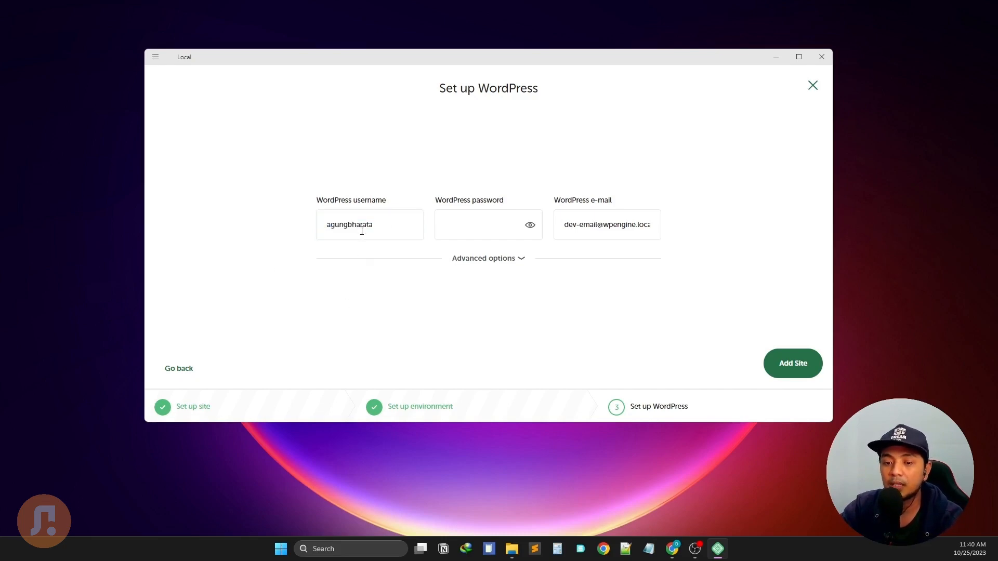
{"action": "double_click", "coordinate": [331, 225]}
{"action": "left_click", "coordinate": [333, 225]}
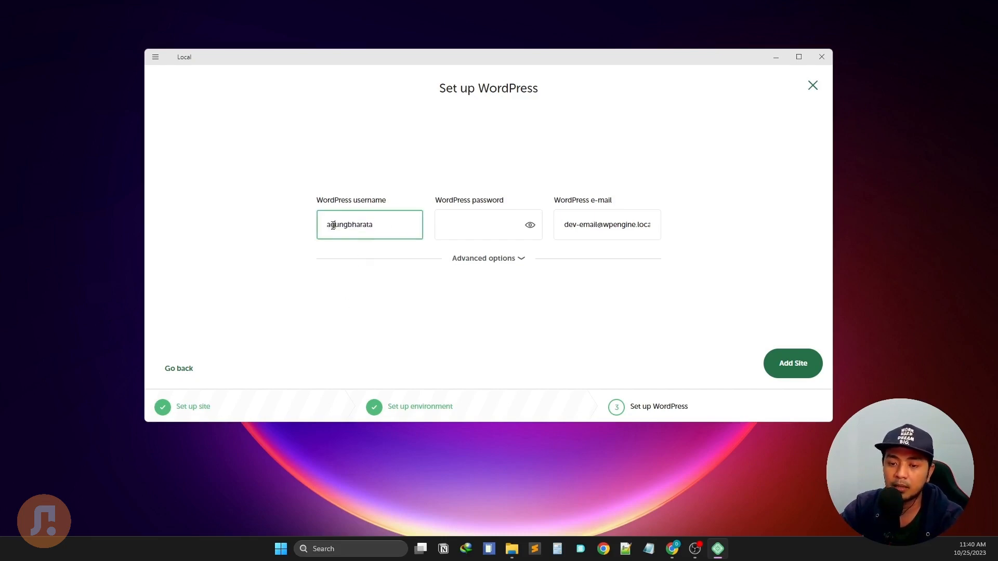
{"action": "left_click_drag", "start_coordinate": [333, 225], "coordinate": [325, 225]}
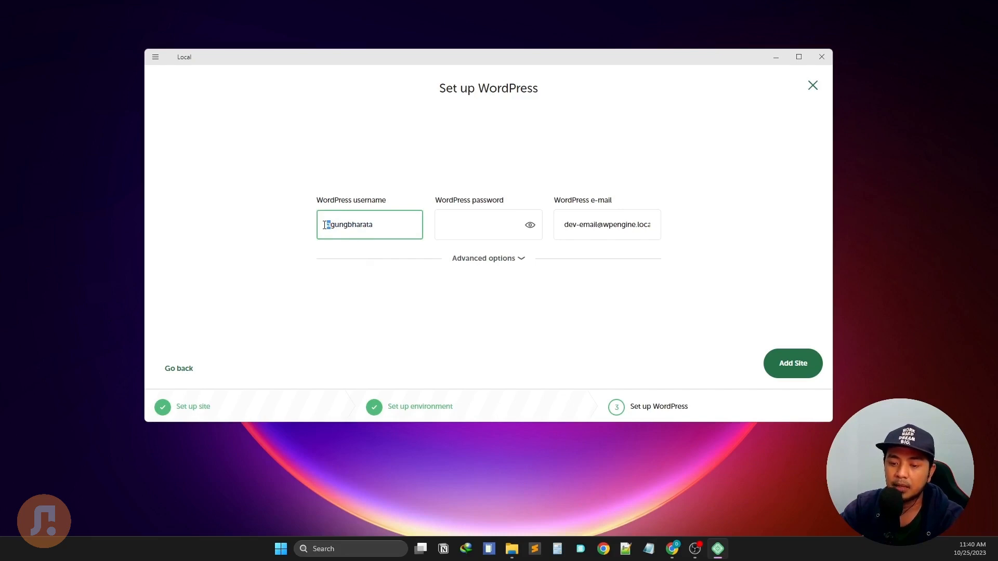
{"action": "type", "text": "A"}
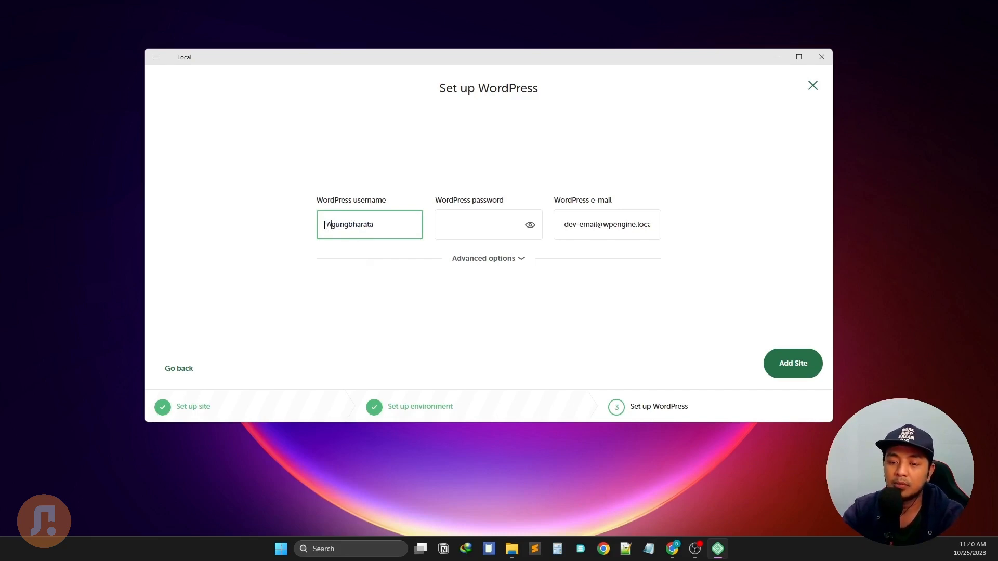
{"action": "key", "text": "BackSpace"}
{"action": "type", "text": "a"}
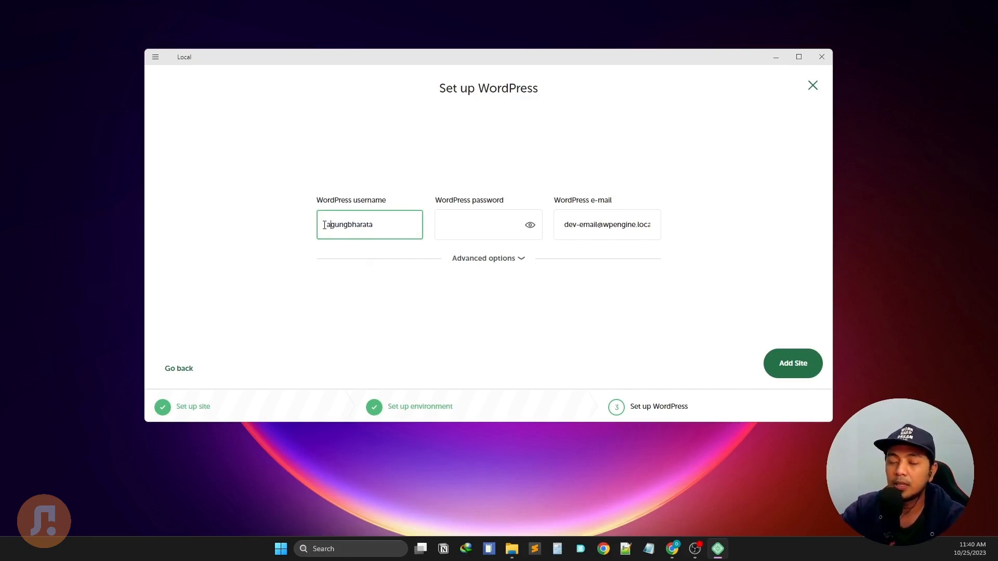
{"action": "left_click", "coordinate": [449, 225]}
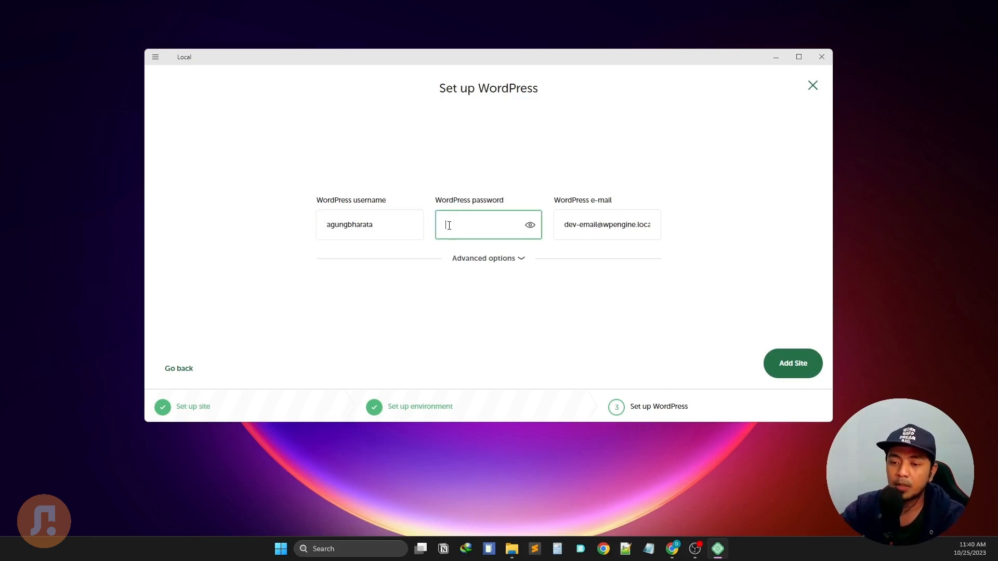
{"action": "type", "text": "•••••"}
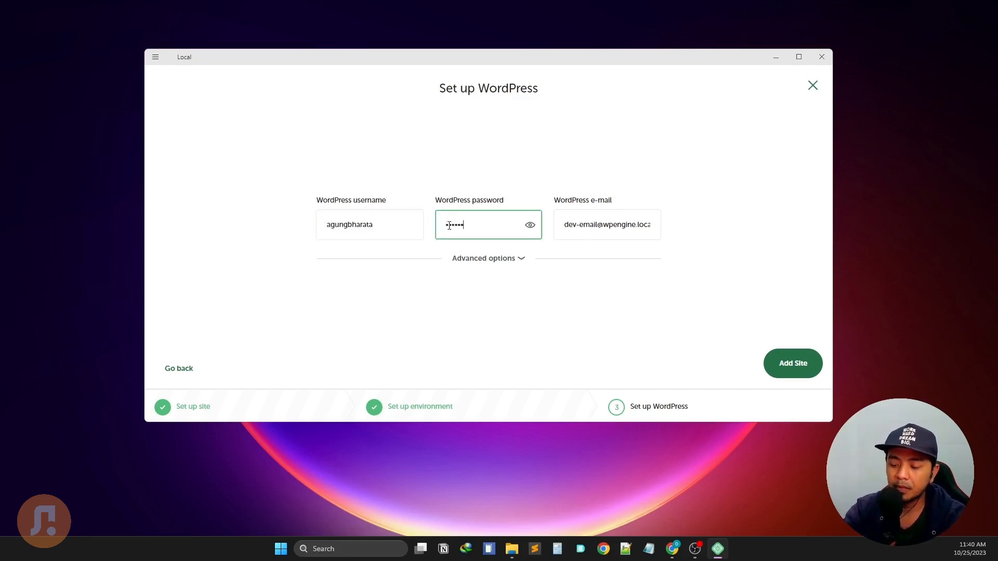
{"action": "type", "text": "••••••"}
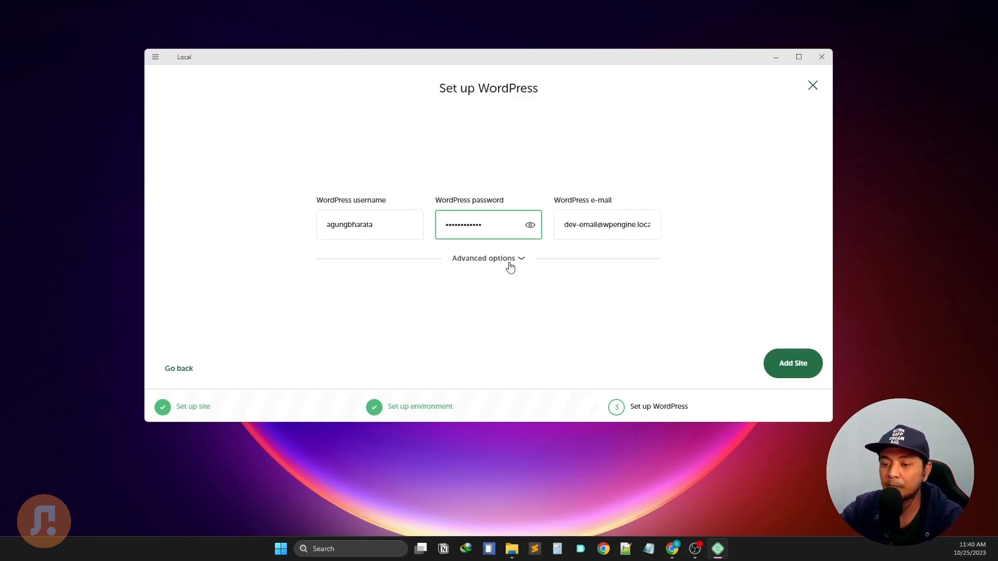
Replace the default admin e-mail, keep Multisite set to No, and add the site.
{"action": "triple_click", "coordinate": [613, 229]}
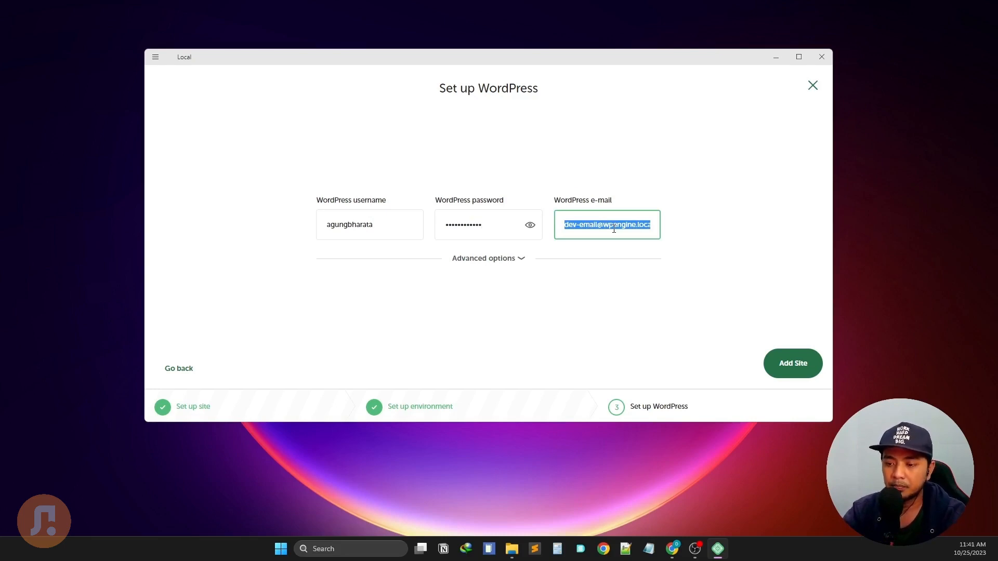
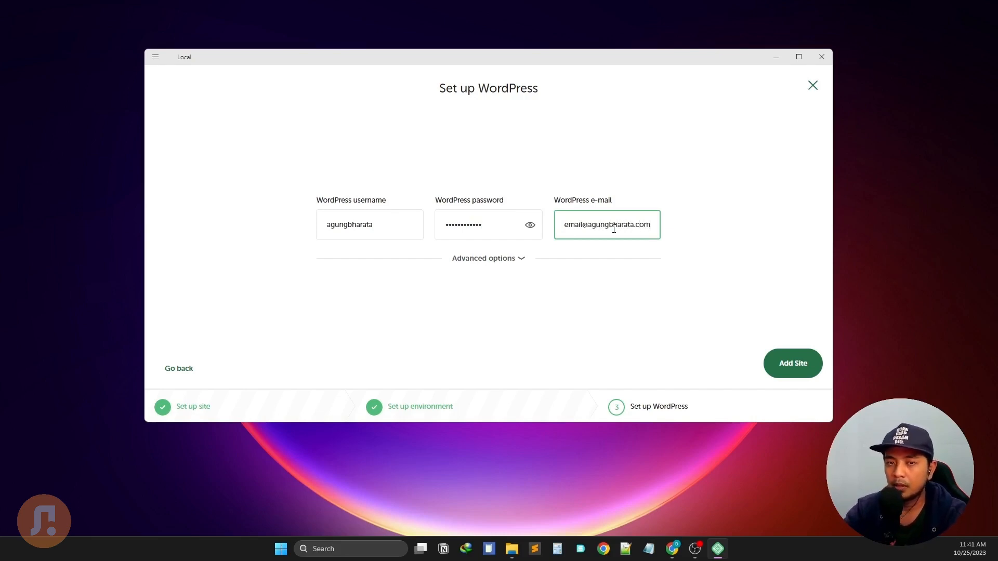
{"action": "left_click", "coordinate": [510, 264]}
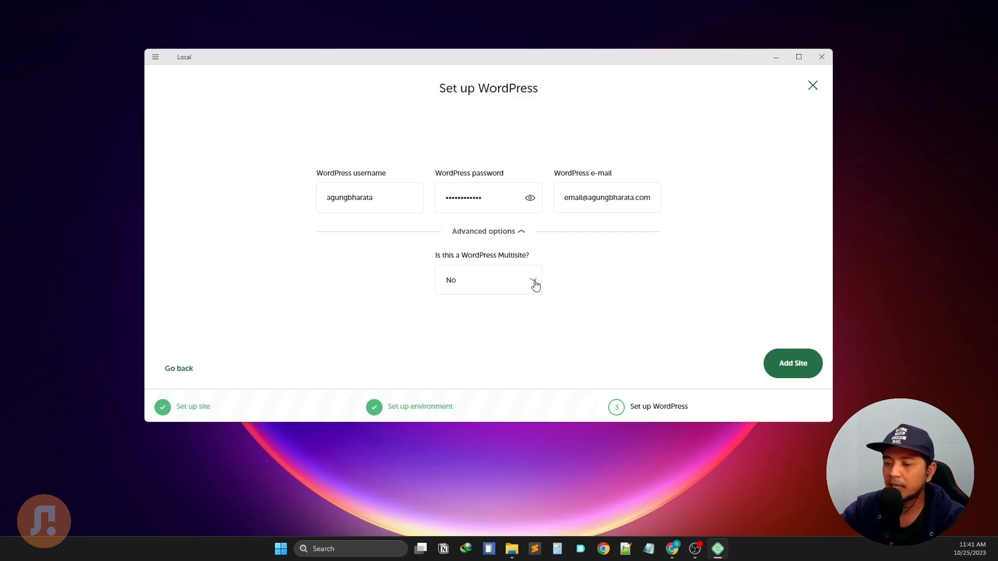
{"action": "left_click", "coordinate": [535, 285]}
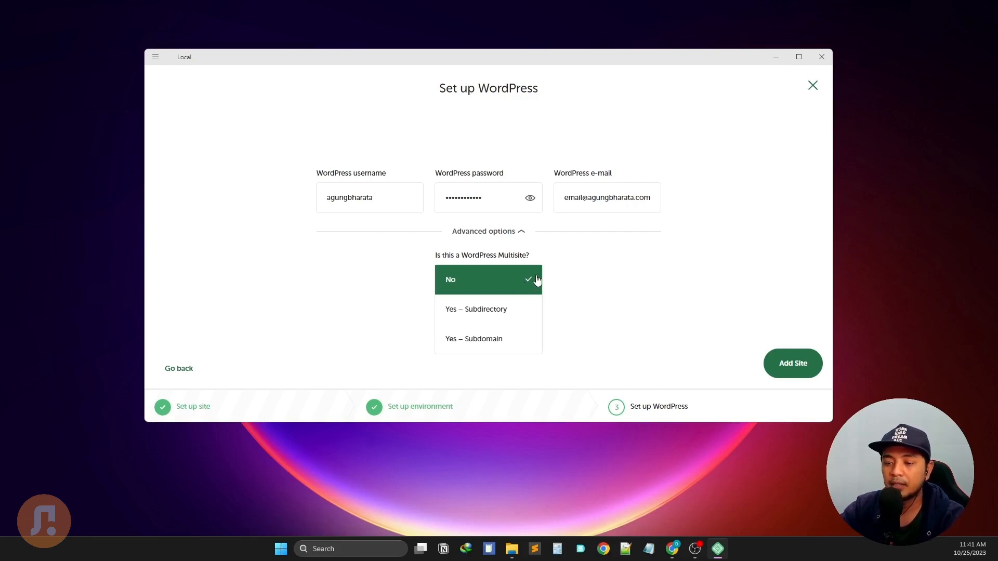
{"action": "left_click", "coordinate": [612, 285]}
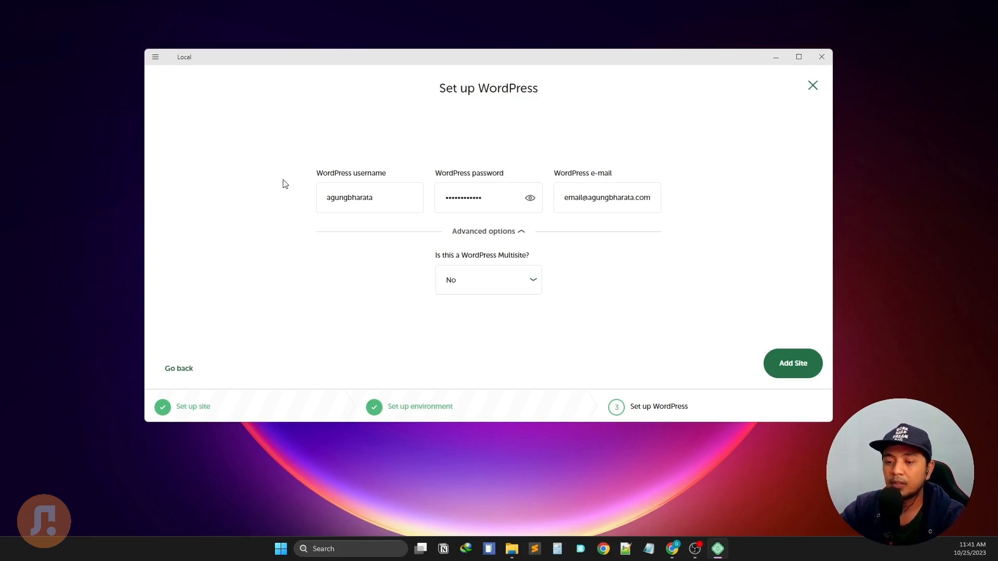
{"action": "left_click", "coordinate": [499, 231]}
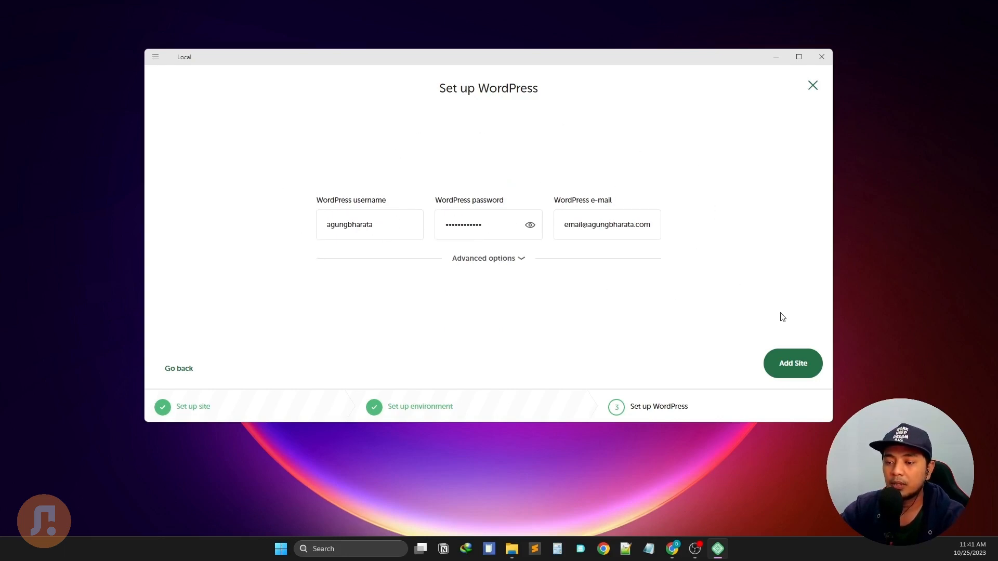
{"action": "left_click", "coordinate": [803, 373]}
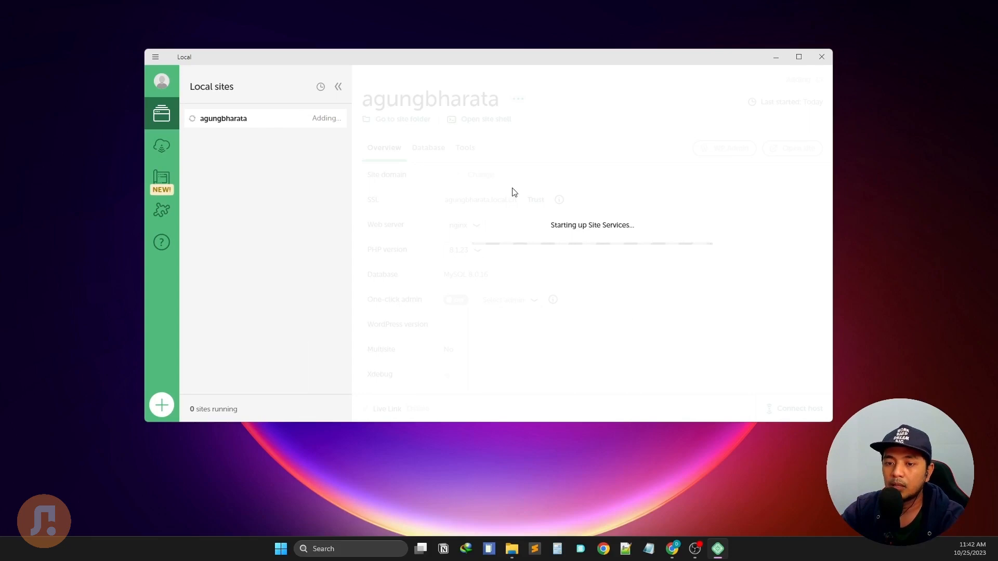
Open the WordPress.org Get WordPress page and scroll to the WordPress 6.3.2 download.
{"action": "left_click", "coordinate": [678, 547]}
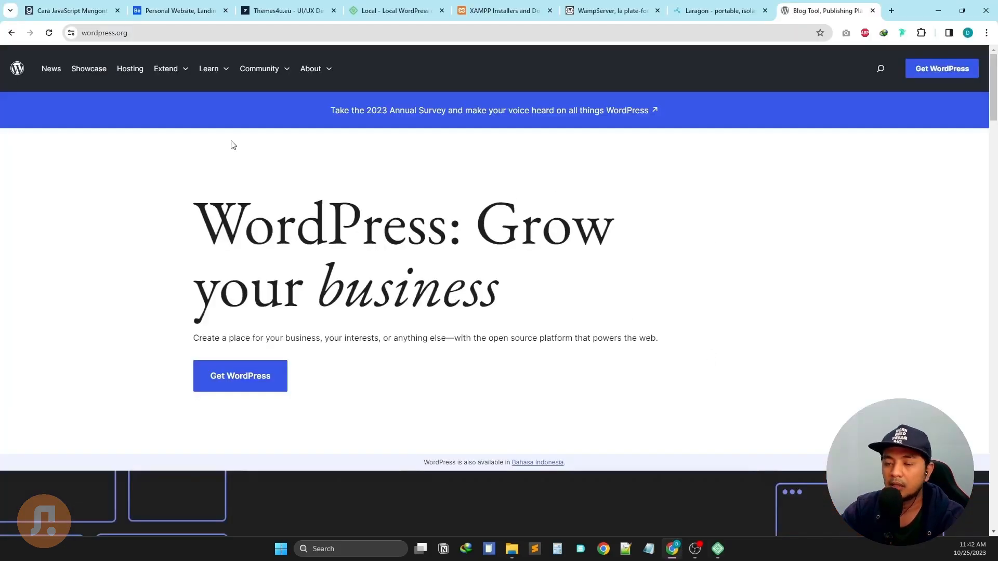
{"action": "scroll", "coordinate": [236, 147], "scroll_direction": "down", "scroll_amount": 4}
{"action": "scroll", "coordinate": [258, 156], "scroll_direction": "up", "scroll_amount": 4}
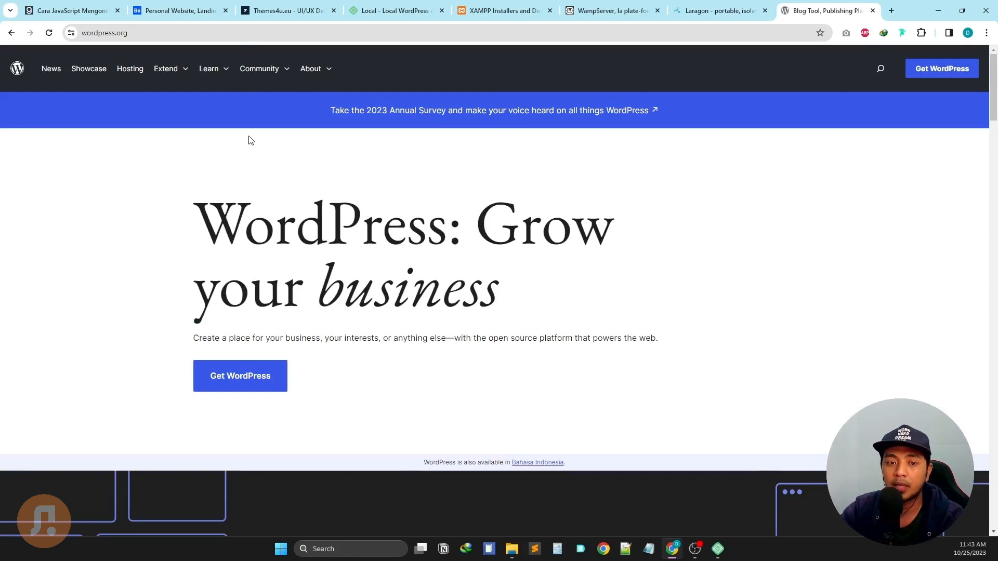
{"action": "left_click", "coordinate": [939, 72]}
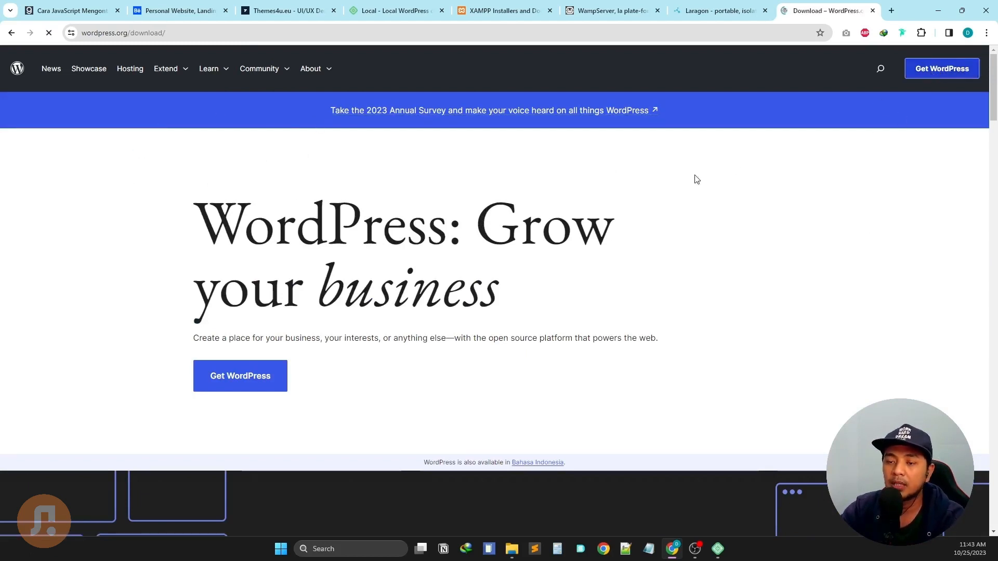
{"action": "scroll", "coordinate": [385, 306], "scroll_direction": "down", "scroll_amount": 2}
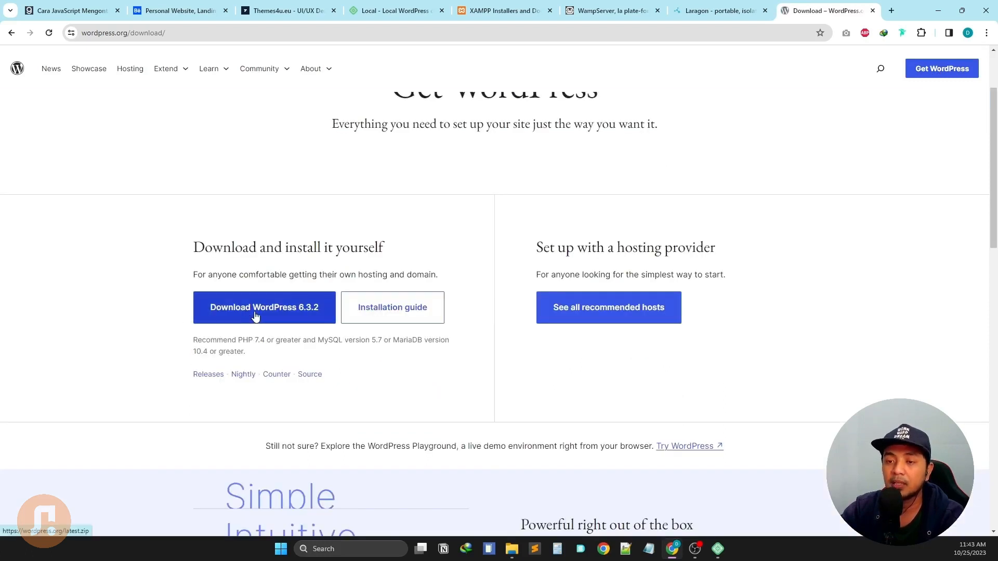
Glance at the XAMPP page, then switch to the Local product website tab.
{"action": "left_click", "coordinate": [507, 12]}
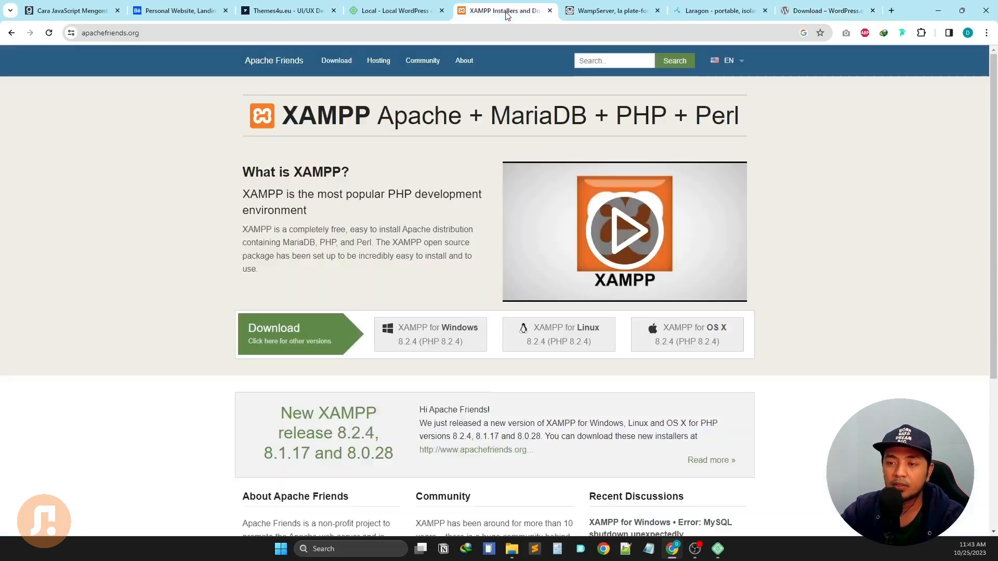
{"action": "left_click", "coordinate": [806, 9]}
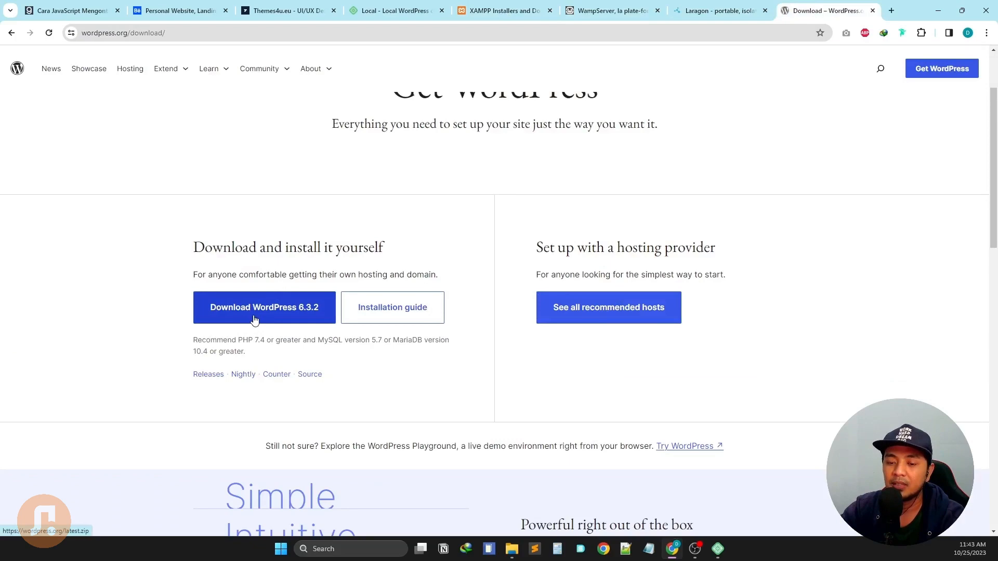
{"action": "left_click", "coordinate": [500, 17]}
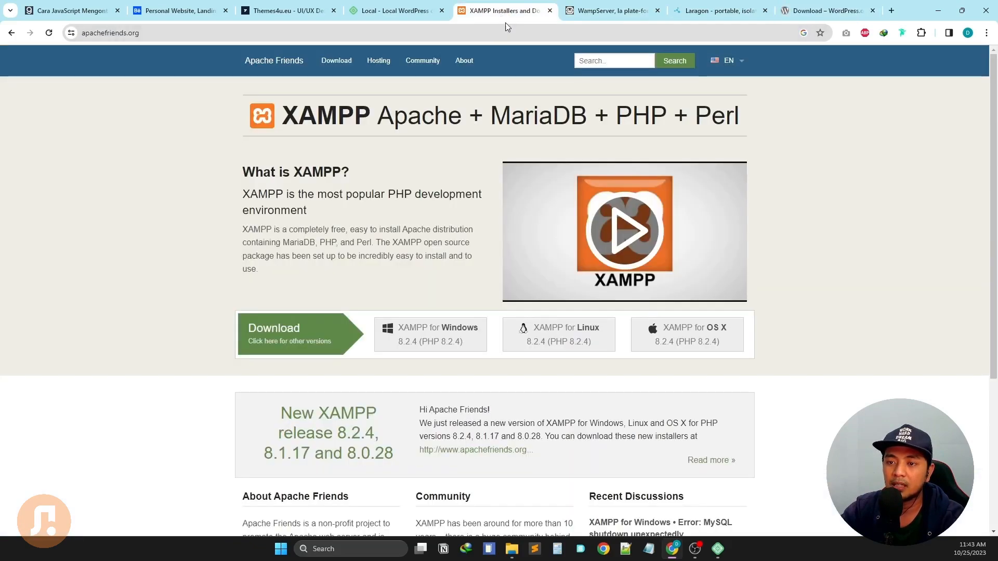
{"action": "left_click", "coordinate": [412, 10]}
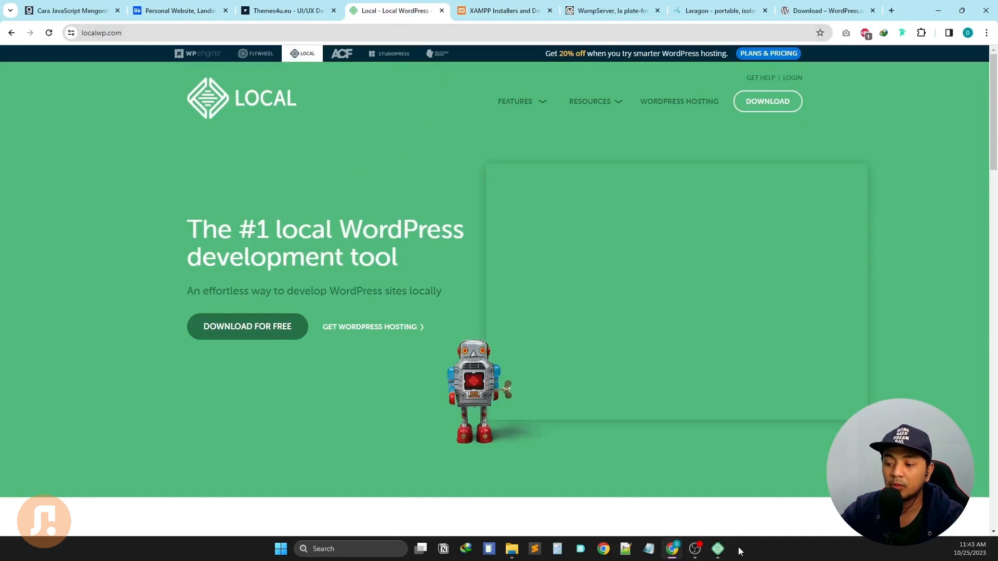
{"action": "left_click", "coordinate": [718, 549]}
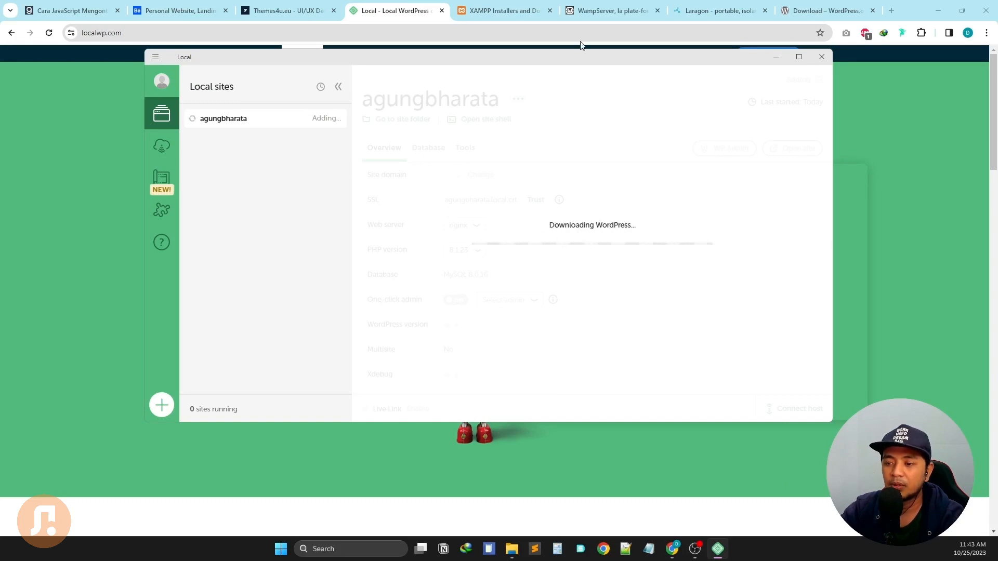
{"action": "left_click", "coordinate": [823, 6]}
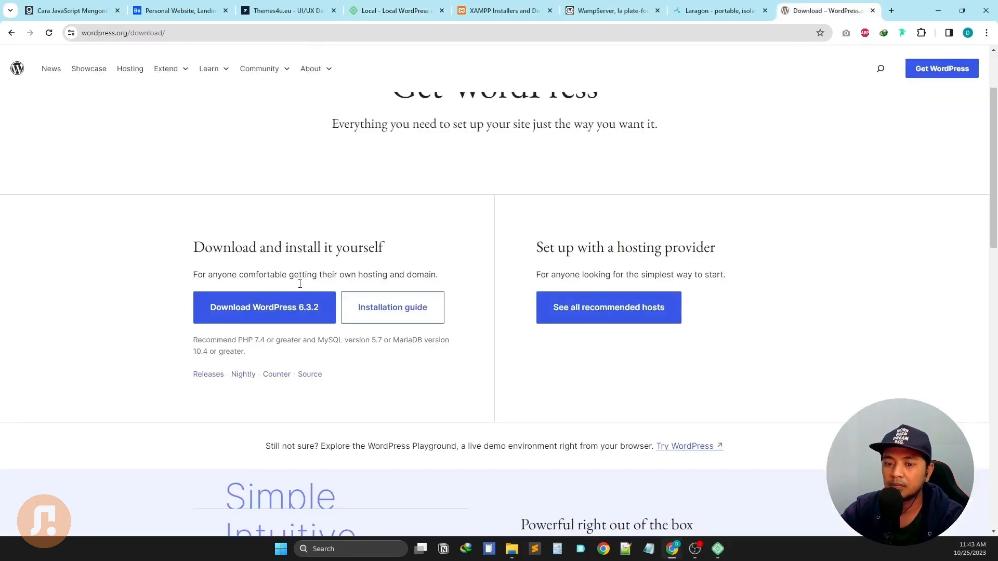
{"action": "scroll", "coordinate": [306, 297], "scroll_direction": "down", "scroll_amount": 2}
{"action": "left_click", "coordinate": [718, 549]}
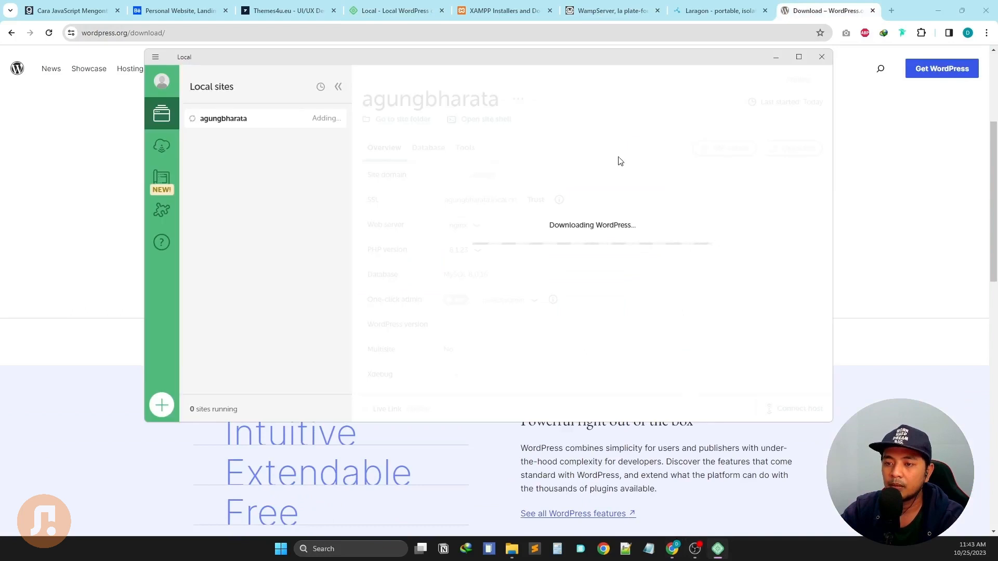
{"action": "left_click_drag", "start_coordinate": [733, 164], "coordinate": [663, 92]}
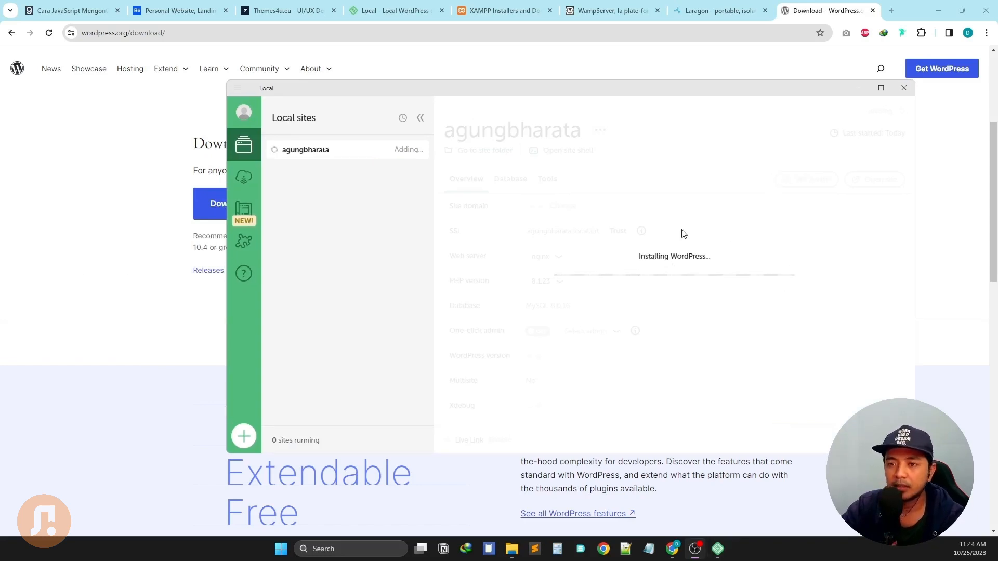
{"action": "left_click", "coordinate": [388, 17]}
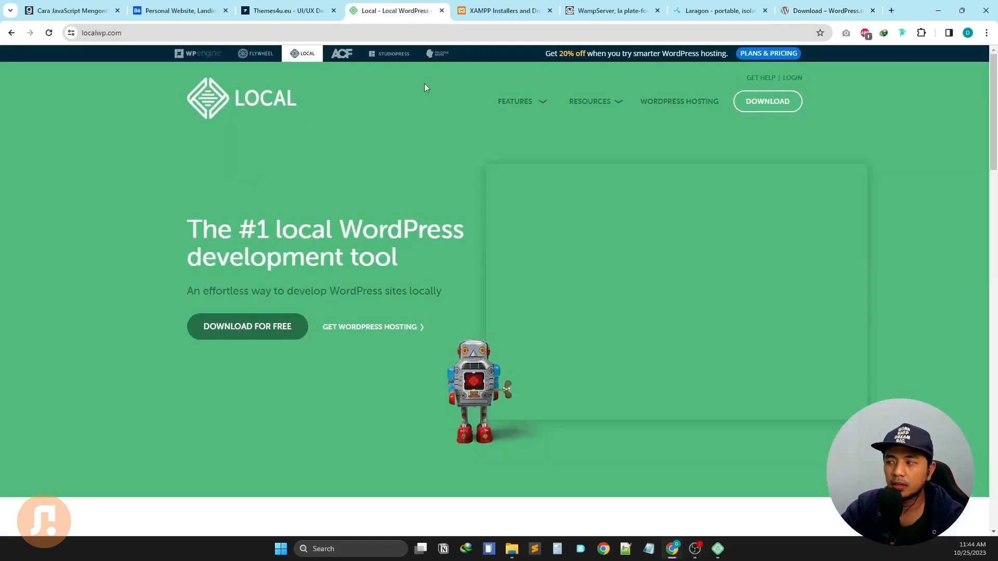
Scroll the localwp.com feature list, then browse the XAMPP, WampServer and Laragon pages.
{"action": "scroll", "coordinate": [632, 217], "scroll_direction": "down", "scroll_amount": 15}
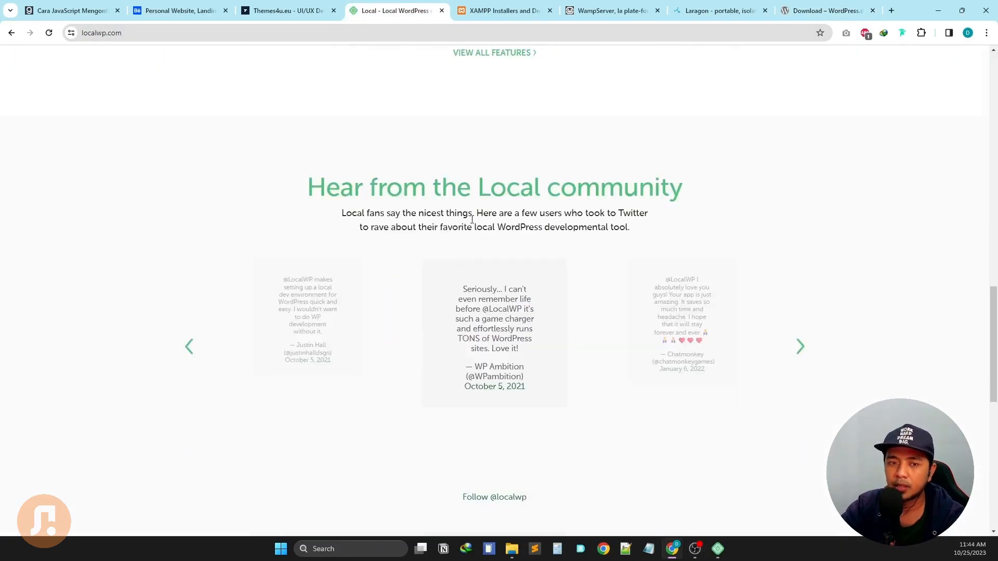
{"action": "scroll", "coordinate": [472, 219], "scroll_direction": "down", "scroll_amount": 5}
{"action": "scroll", "coordinate": [719, 242], "scroll_direction": "up", "scroll_amount": 10}
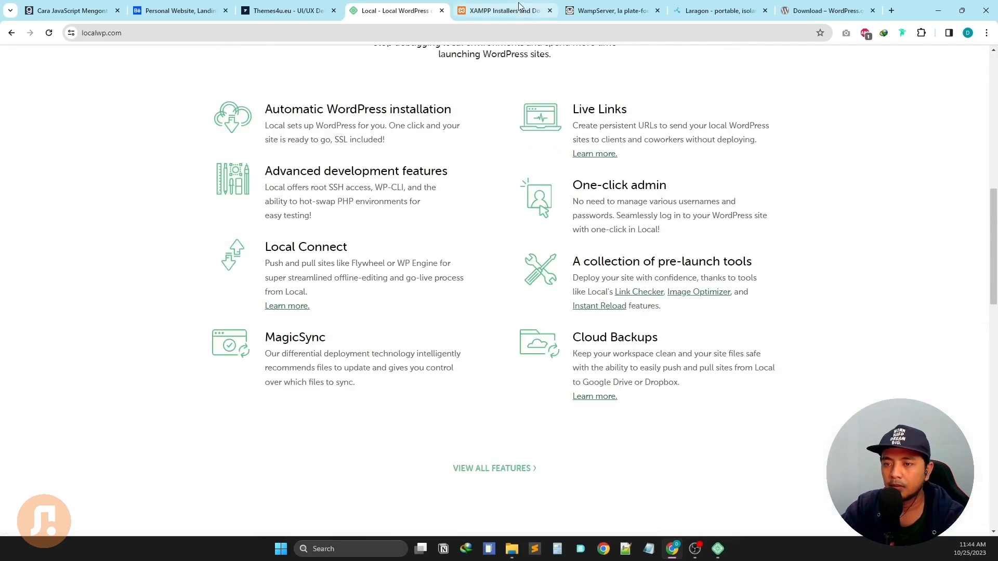
{"action": "left_click", "coordinate": [519, 8]}
{"action": "left_click", "coordinate": [613, 7]}
{"action": "left_click", "coordinate": [707, 7]}
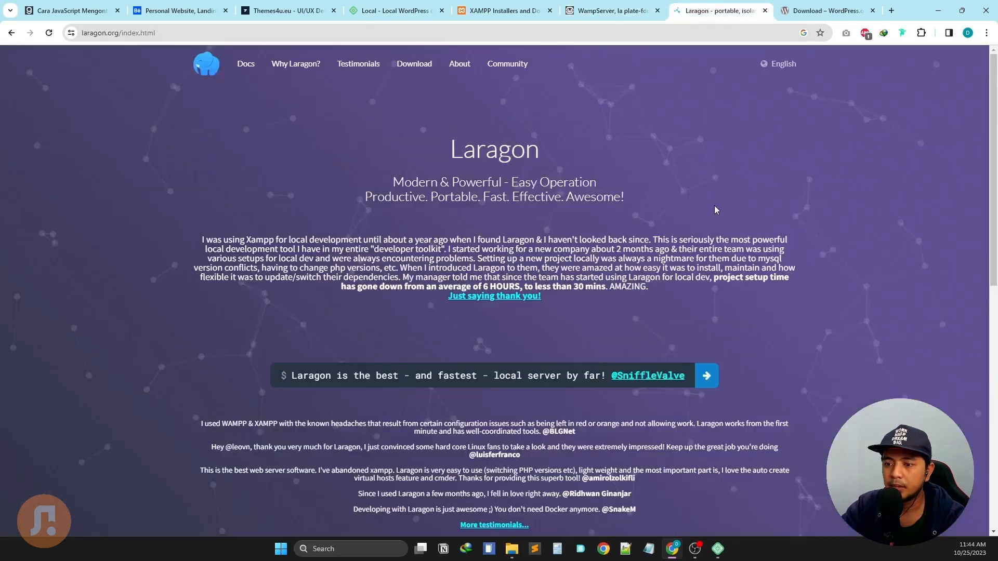
{"action": "scroll", "coordinate": [714, 205], "scroll_direction": "down", "scroll_amount": 10}
{"action": "scroll", "coordinate": [716, 208], "scroll_direction": "up", "scroll_amount": 6}
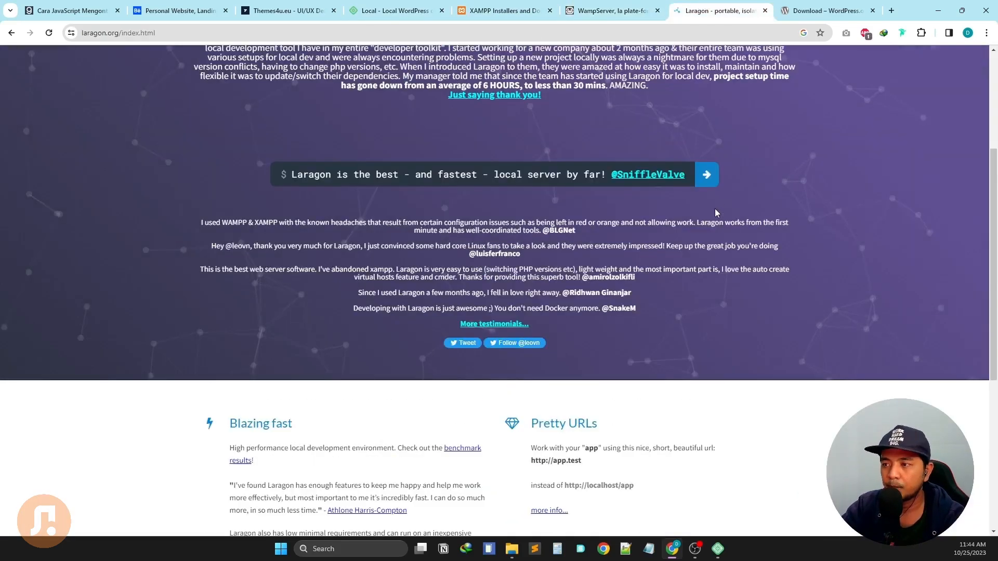
{"action": "scroll", "coordinate": [717, 208], "scroll_direction": "up", "scroll_amount": 4}
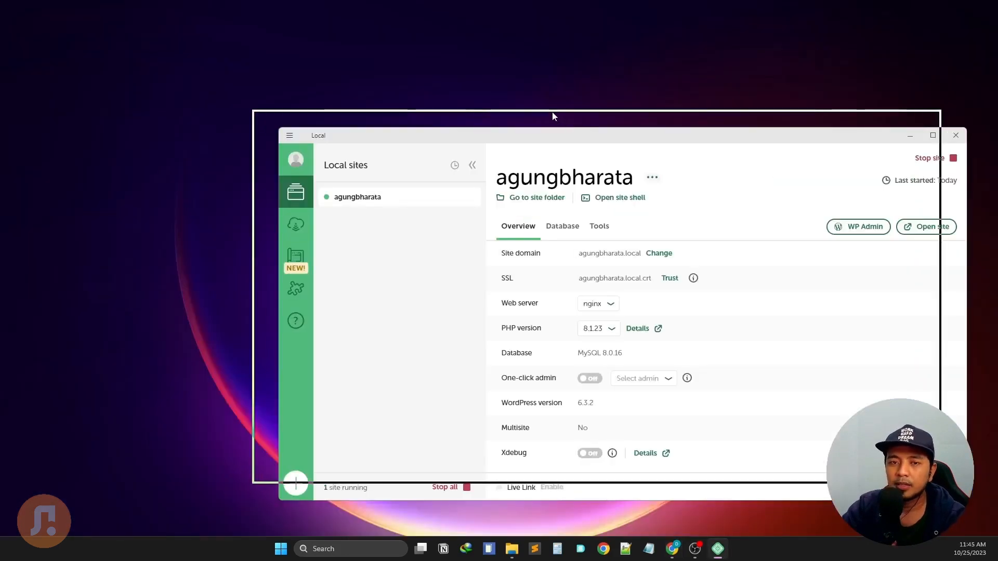
{"action": "left_click_drag", "start_coordinate": [554, 115], "coordinate": [499, 85]}
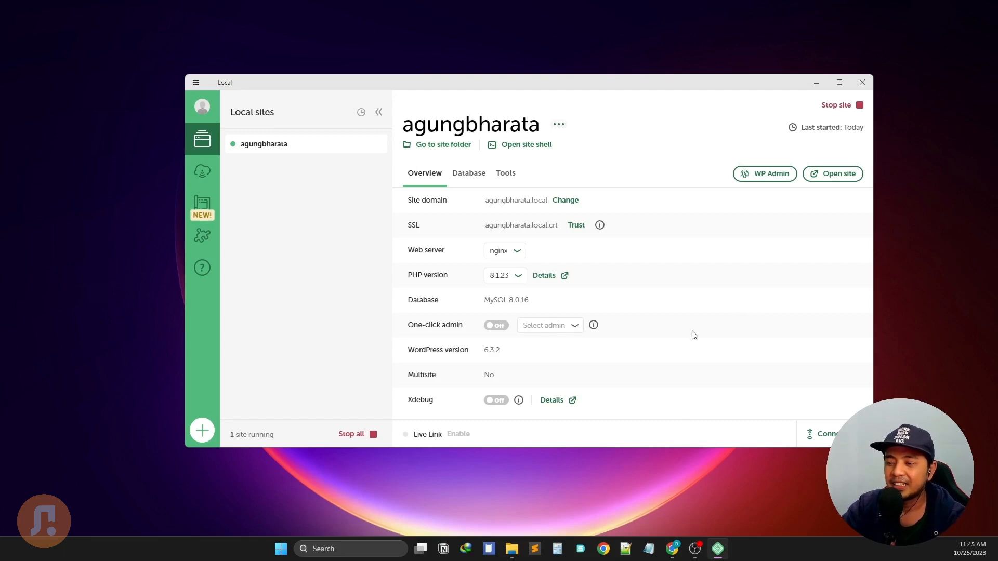
Launch agungbharata.local in the browser from the Local site overview.
{"action": "left_click", "coordinate": [838, 179]}
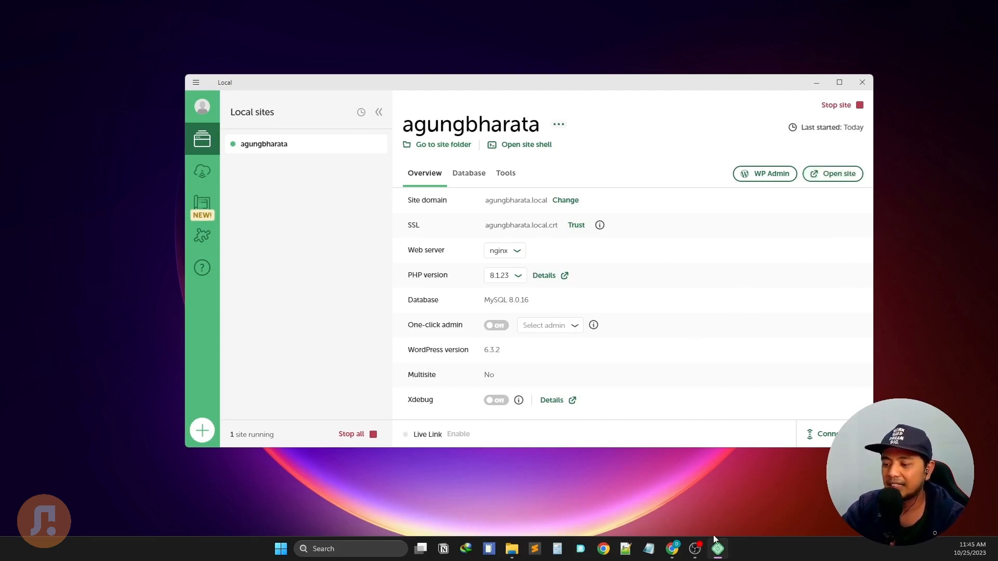
{"action": "left_click", "coordinate": [672, 550]}
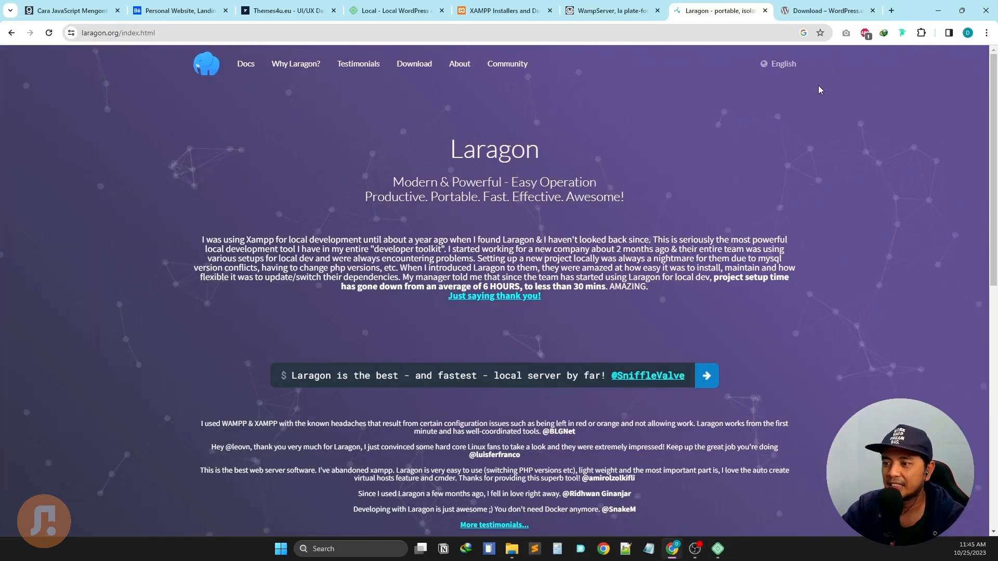
{"action": "left_click", "coordinate": [829, 11]}
{"action": "left_click", "coordinate": [718, 549]}
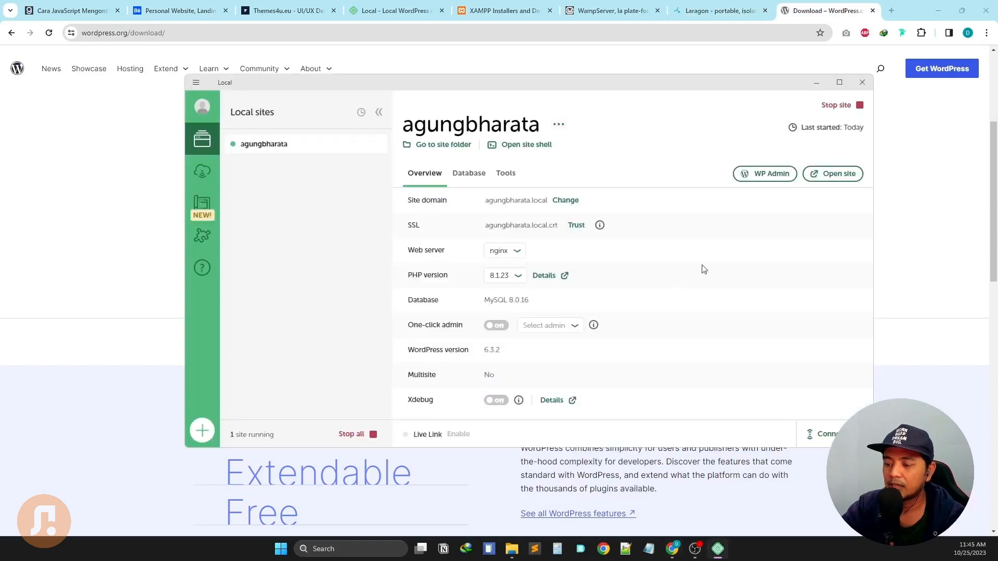
{"action": "left_click", "coordinate": [838, 178]}
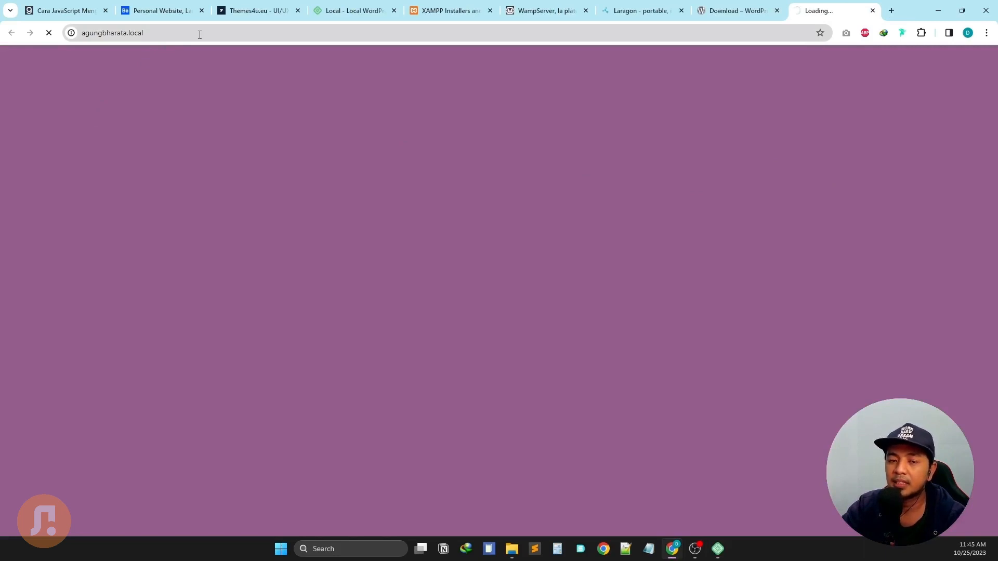
View the default agungbharata.local homepage with its 'Hello world!' post, then restore the Local overview.
{"action": "left_click_drag", "start_coordinate": [200, 34], "coordinate": [93, 35]}
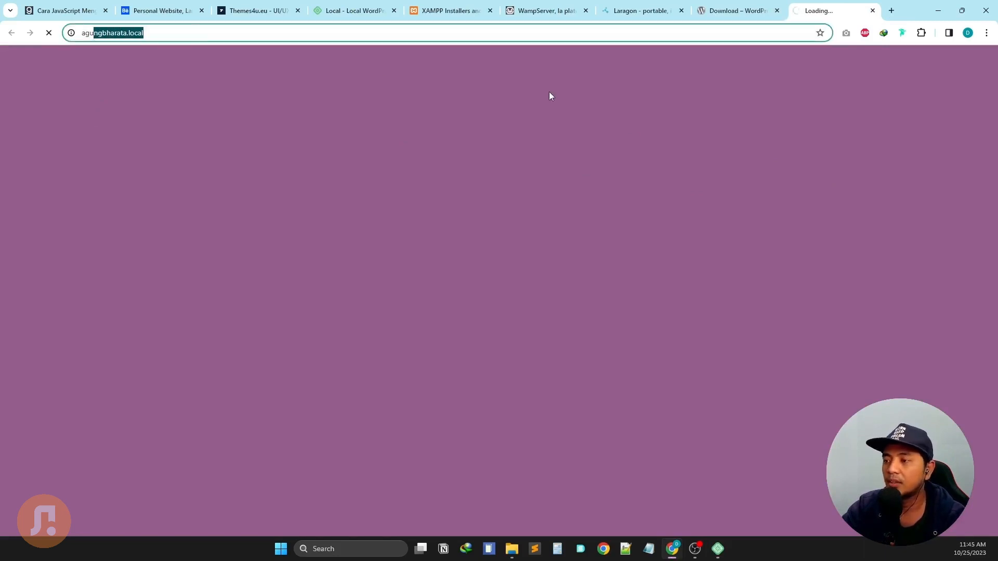
{"action": "left_click", "coordinate": [630, 103]}
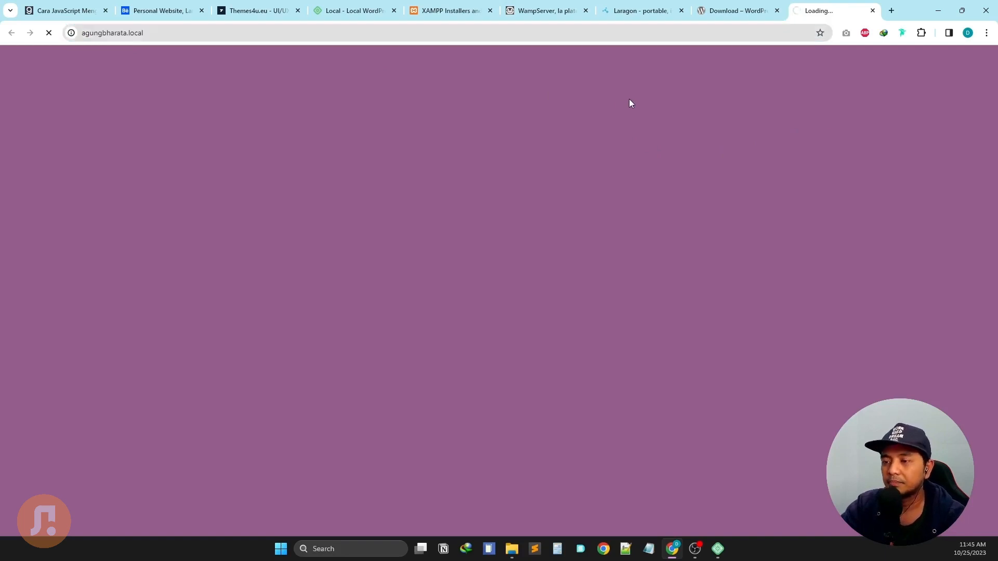
{"action": "left_click", "coordinate": [718, 549]}
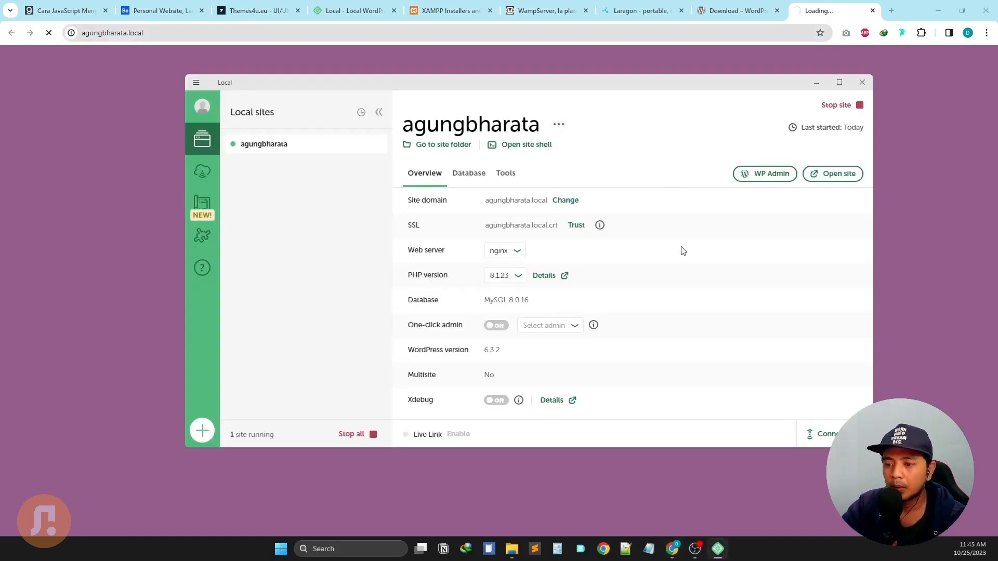
{"action": "left_click_drag", "start_coordinate": [697, 83], "coordinate": [553, 77]}
{"action": "left_click", "coordinate": [889, 143]}
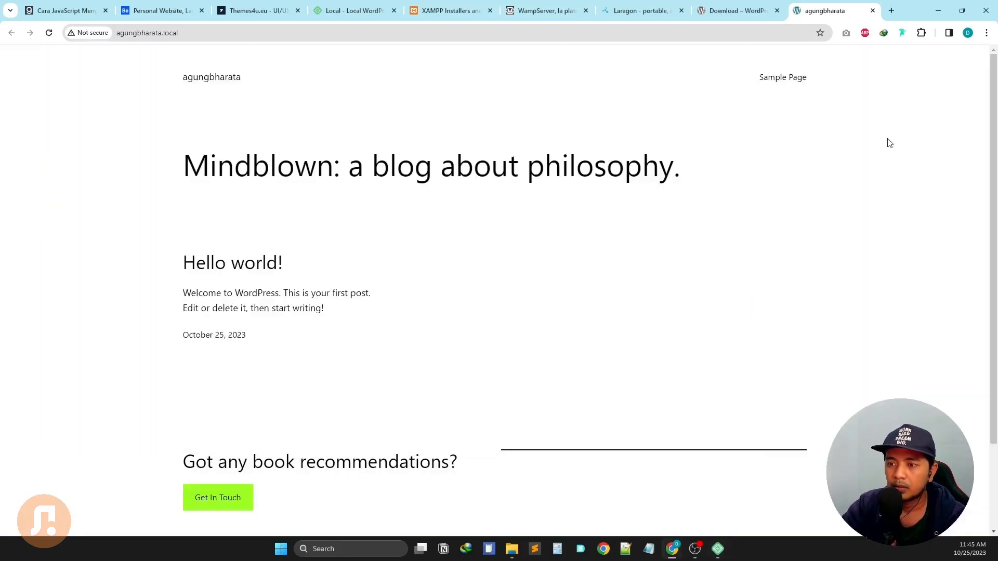
{"action": "scroll", "coordinate": [780, 163], "scroll_direction": "down", "scroll_amount": 2}
{"action": "scroll", "coordinate": [781, 177], "scroll_direction": "up", "scroll_amount": 2}
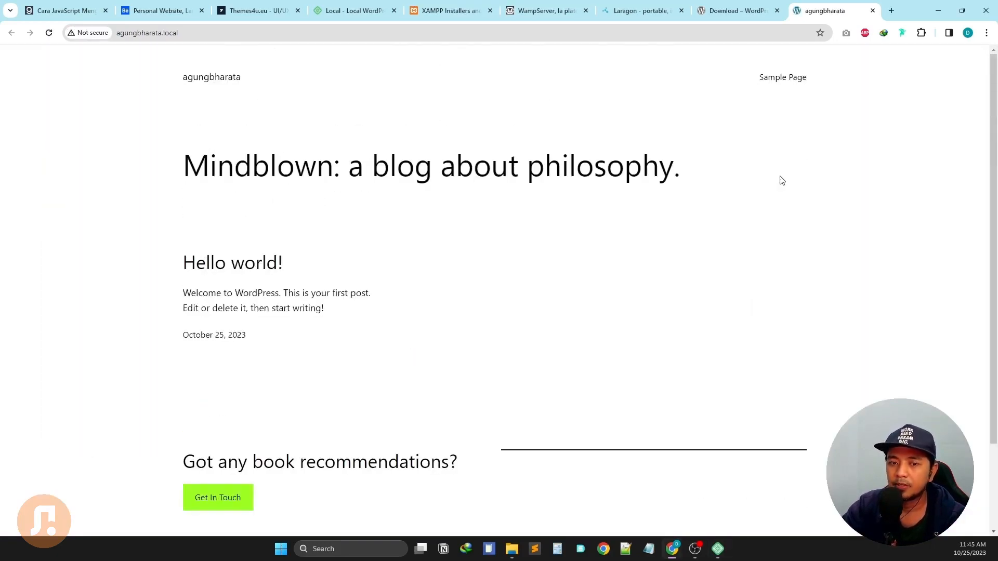
{"action": "left_click", "coordinate": [723, 551]}
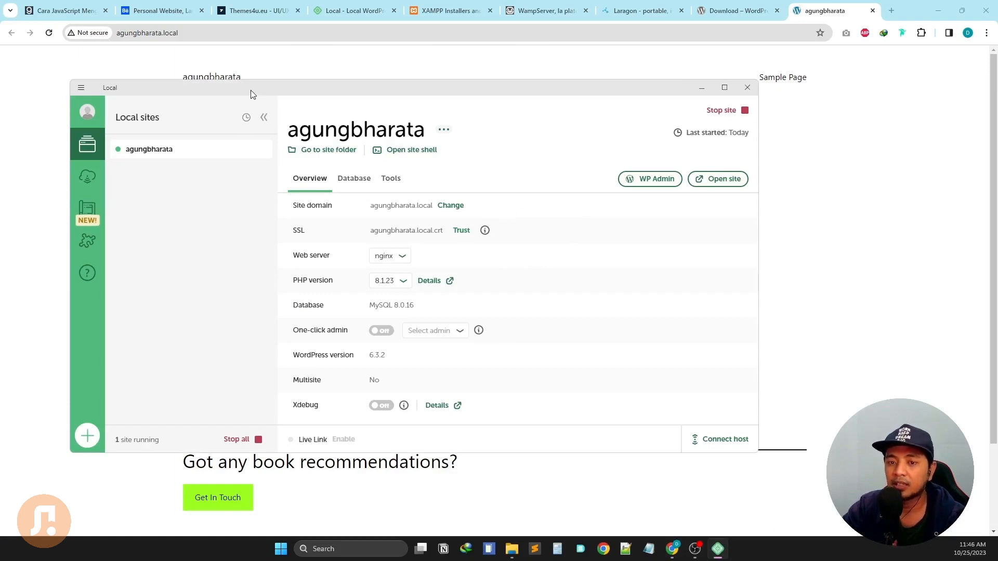
Check the 'Not secure' connection details for agungbharata.local, then dismiss them.
{"action": "left_click_drag", "start_coordinate": [251, 91], "coordinate": [277, 99]}
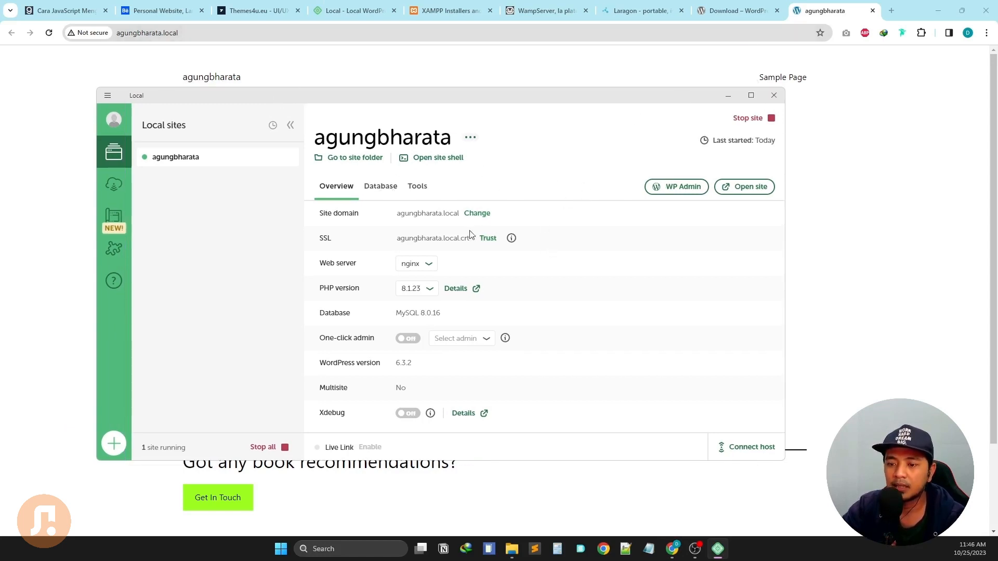
{"action": "left_click", "coordinate": [91, 34]}
{"action": "left_click", "coordinate": [508, 88]}
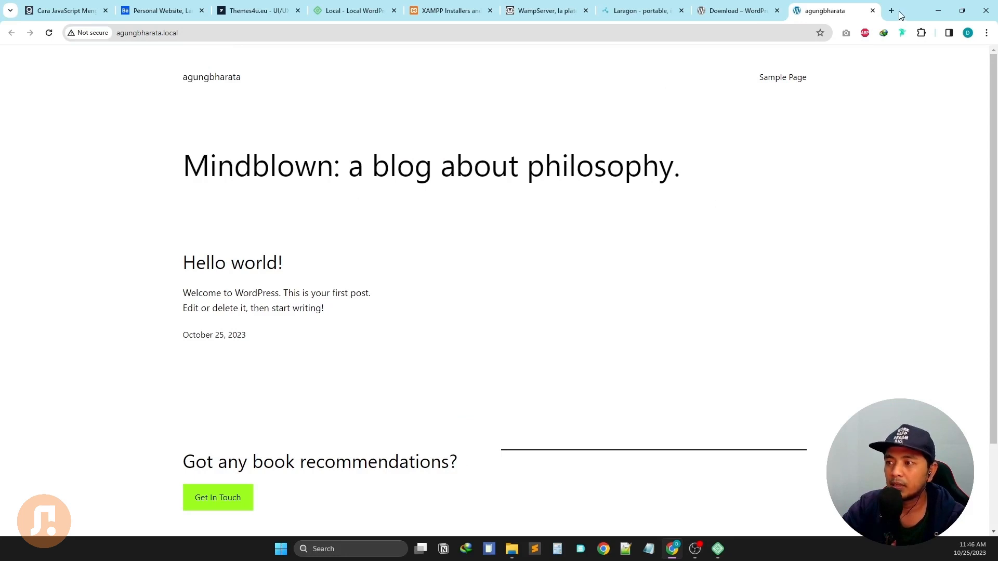
{"action": "left_click", "coordinate": [649, 549]}
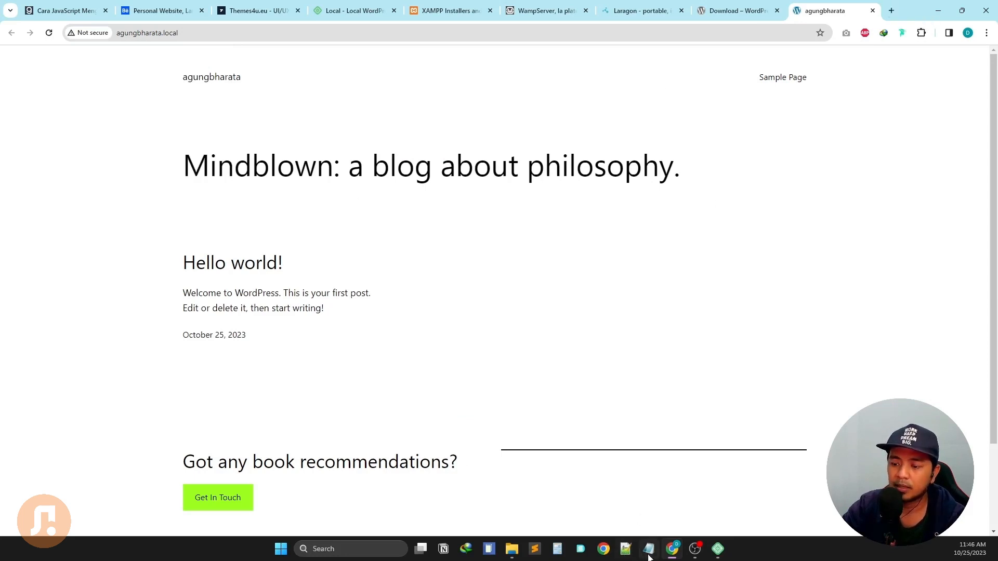
{"action": "left_click_drag", "start_coordinate": [541, 175], "coordinate": [635, 158]}
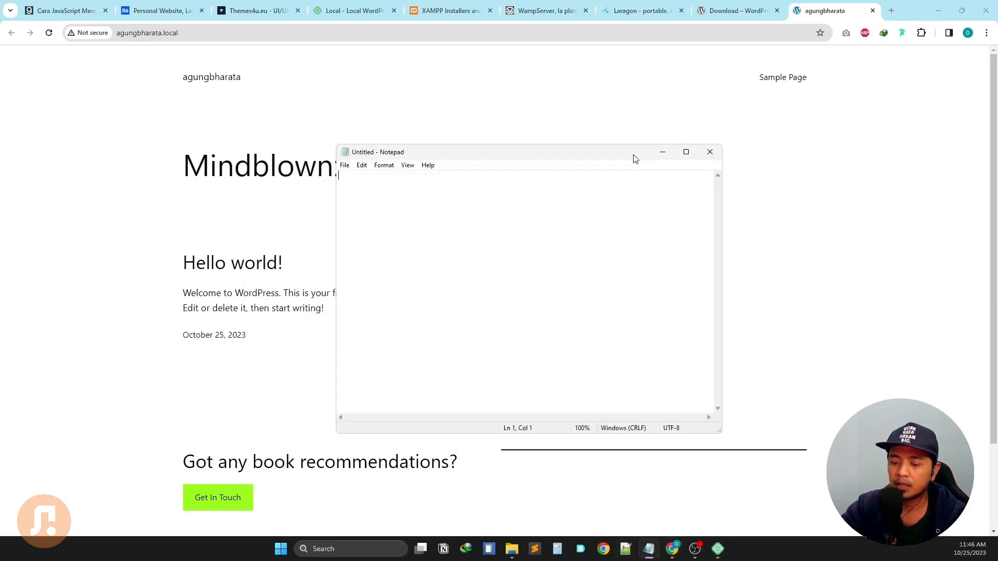
{"action": "type", "text": "http"}
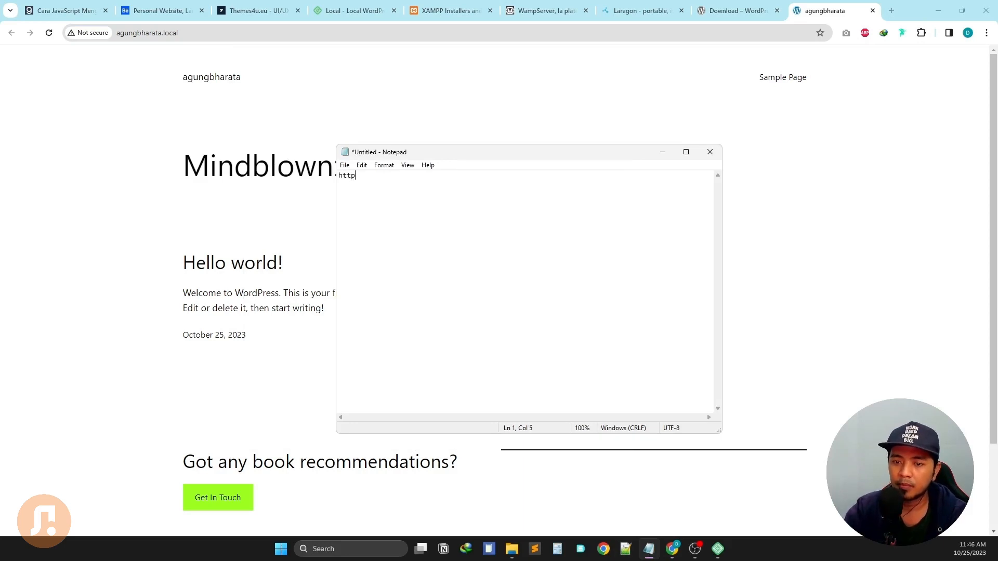
{"action": "key", "text": "ctrl+plus"}
{"action": "key", "text": "ctrl+plus"}
{"action": "key", "text": "ctrl+plus"}
{"action": "key", "text": "ctrl+plus"}
{"action": "key", "text": "ctrl+plus"}
{"action": "key", "text": "ctrl+plus"}
{"action": "key", "text": "ctrl+plus"}
{"action": "key", "text": "ctrl+plus"}
{"action": "key", "text": "ctrl+plus"}
{"action": "key", "text": "ctrl+plus"}
{"action": "key", "text": "ctrl+plus"}
{"action": "key", "text": "ctrl+plus"}
{"action": "key", "text": "ctrl+plus"}
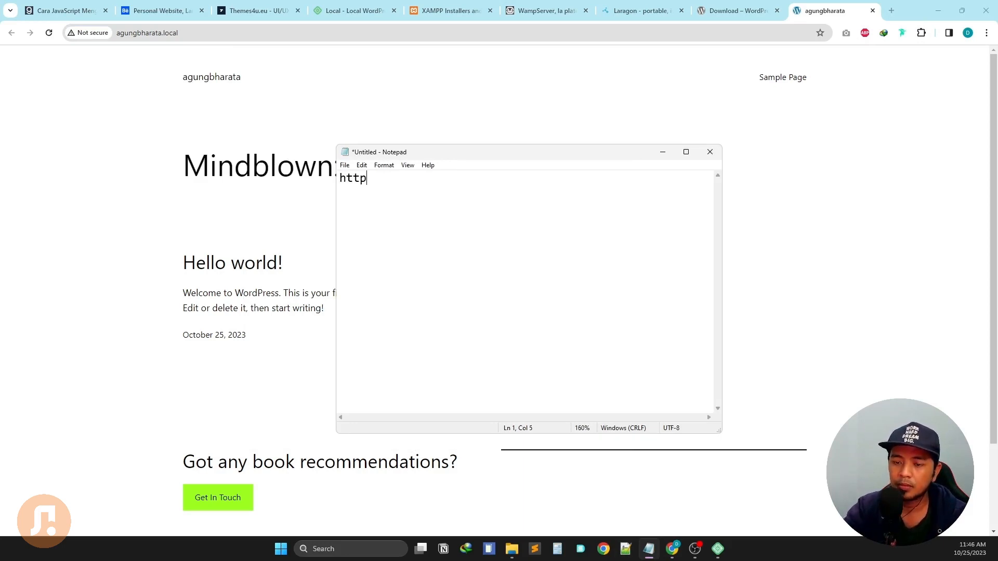
{"action": "type", "text": "p:"}
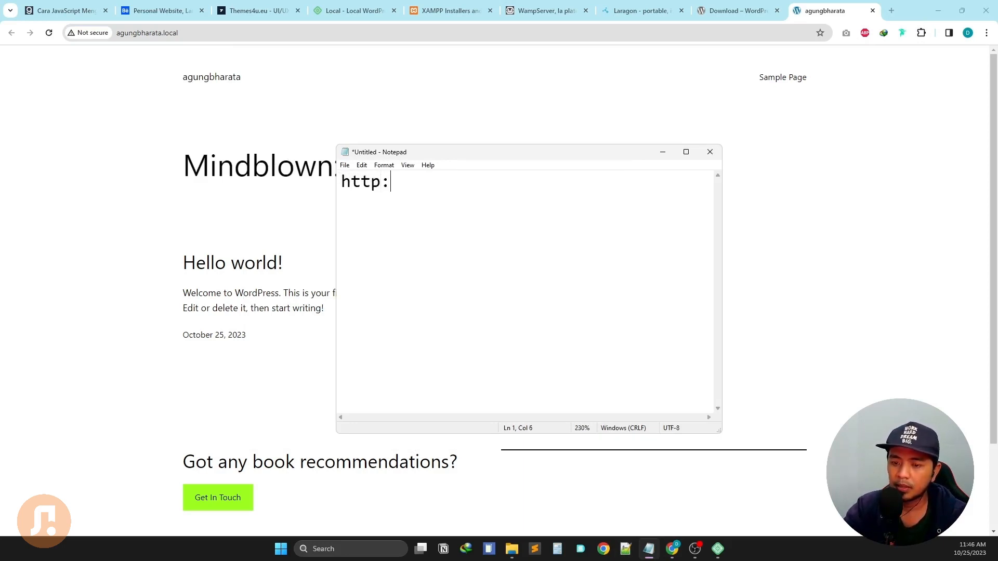
{"action": "type", "text": "//abc"}
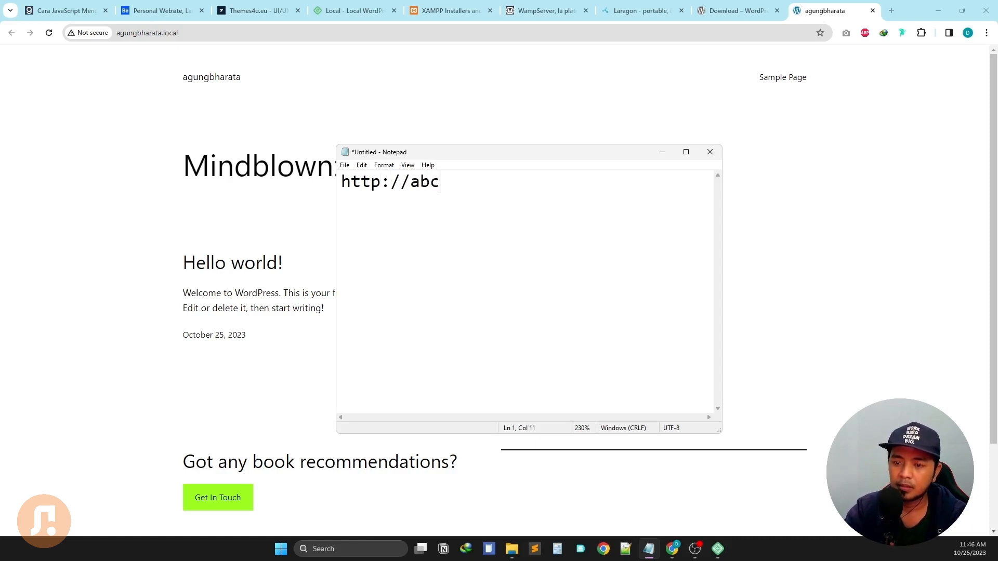
{"action": "type", "text": ".com h"}
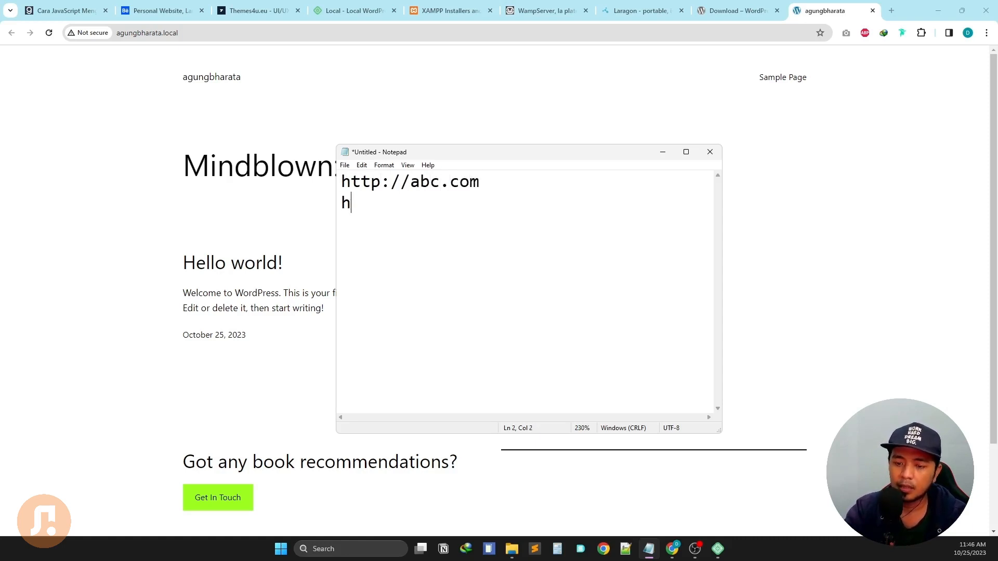
{"action": "type", "text": "ttps:"}
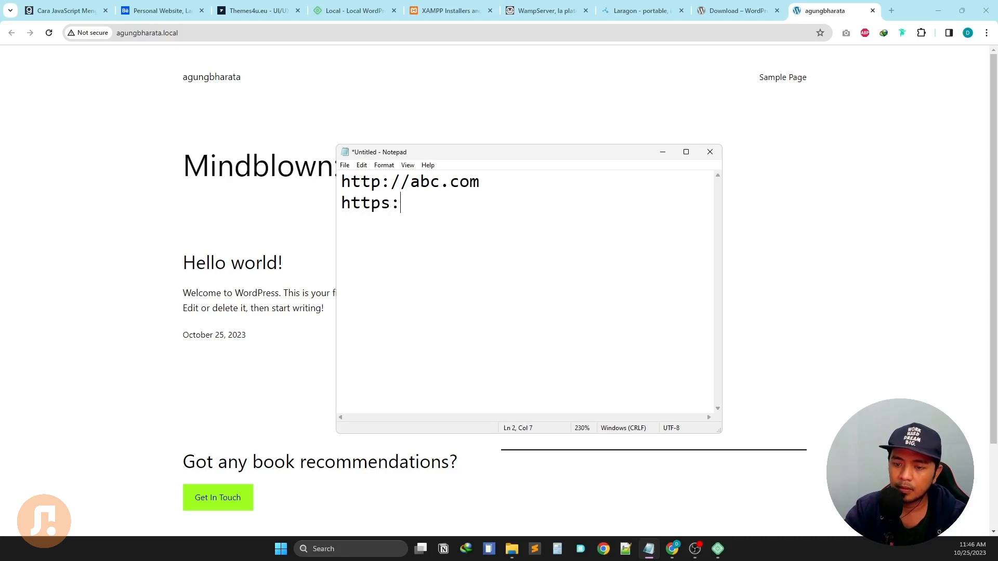
{"action": "type", "text": "//abc"}
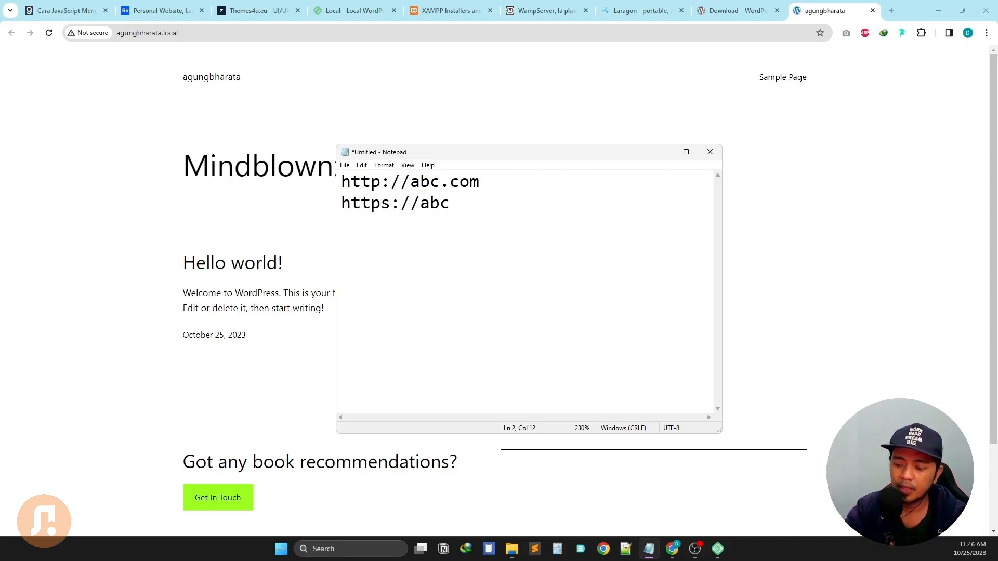
{"action": "type", "text": ".com"}
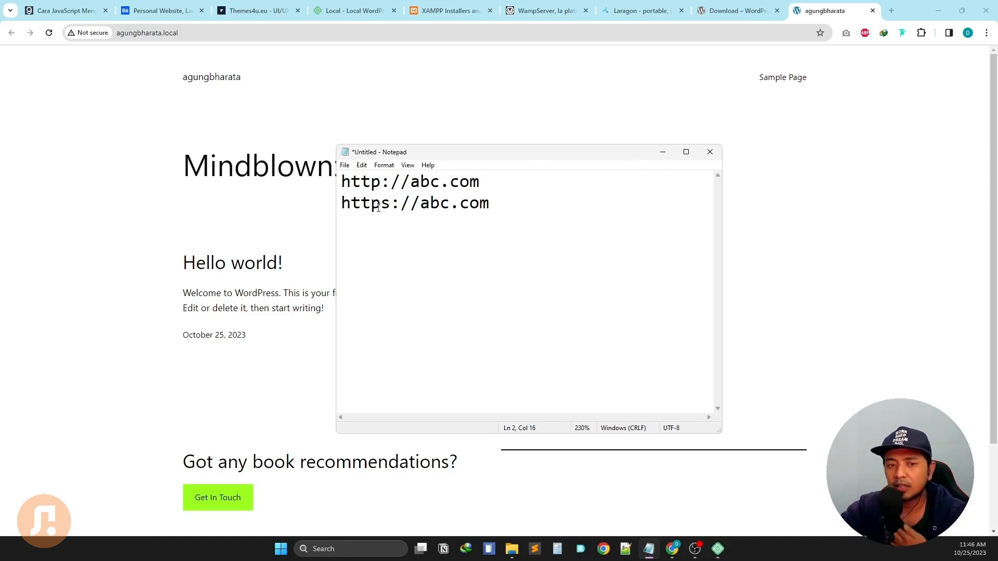
Load tokopedia.com in a new Chrome tab and view its secure-connection details.
{"action": "left_click", "coordinate": [892, 10]}
{"action": "type", "text": "tokop"}
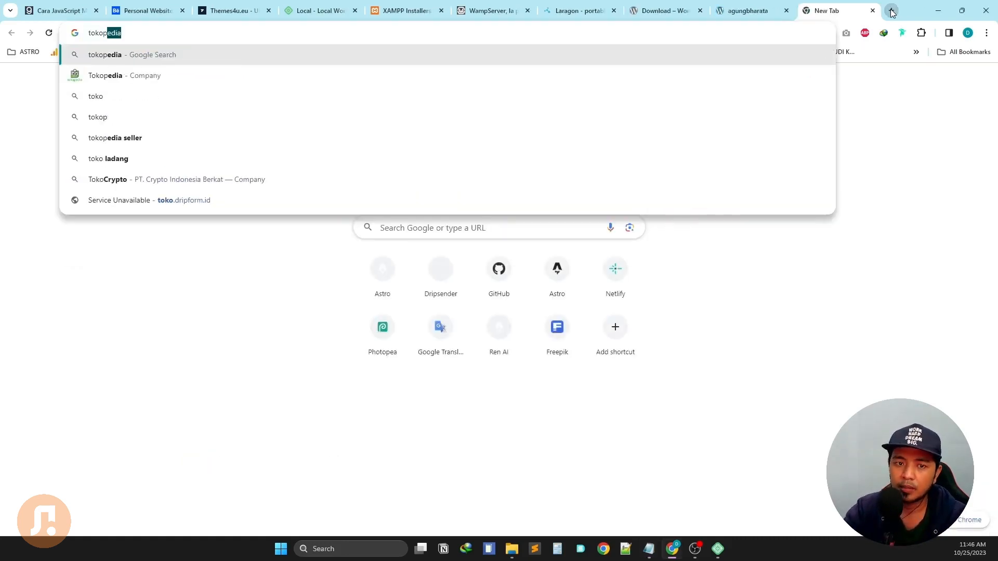
{"action": "type", "text": "edia"}
{"action": "key", "text": "Return"}
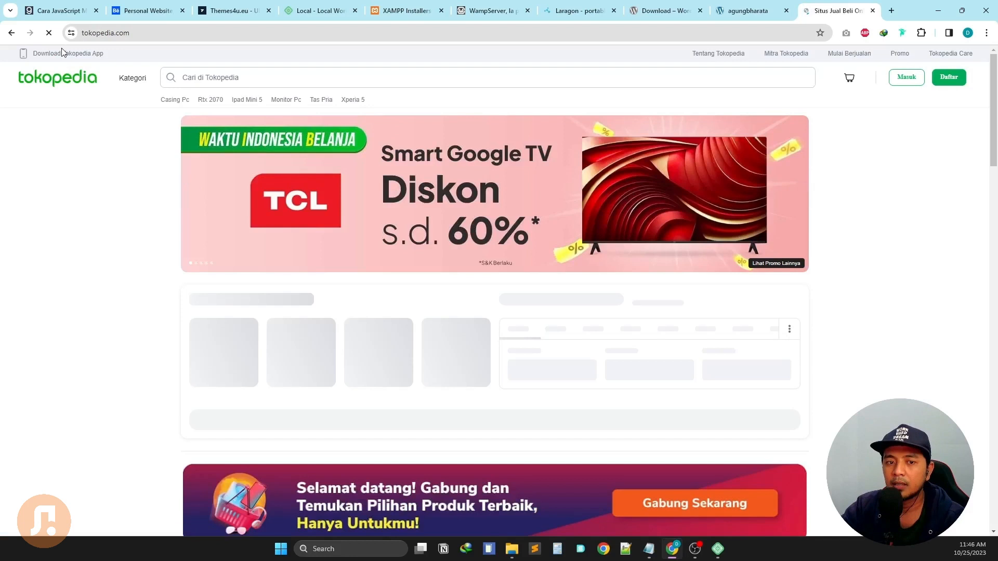
{"action": "left_click", "coordinate": [71, 33]}
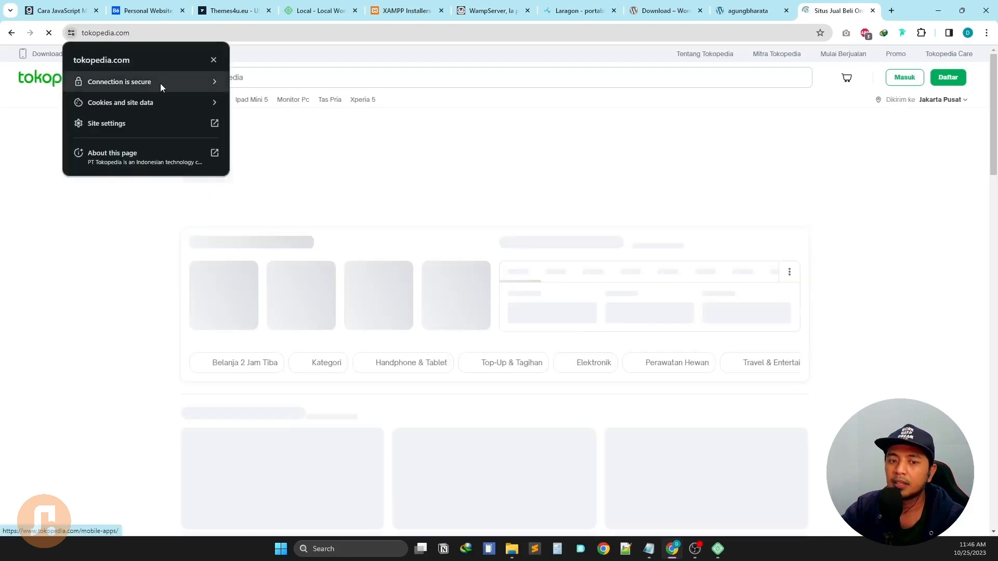
{"action": "left_click", "coordinate": [757, 11]}
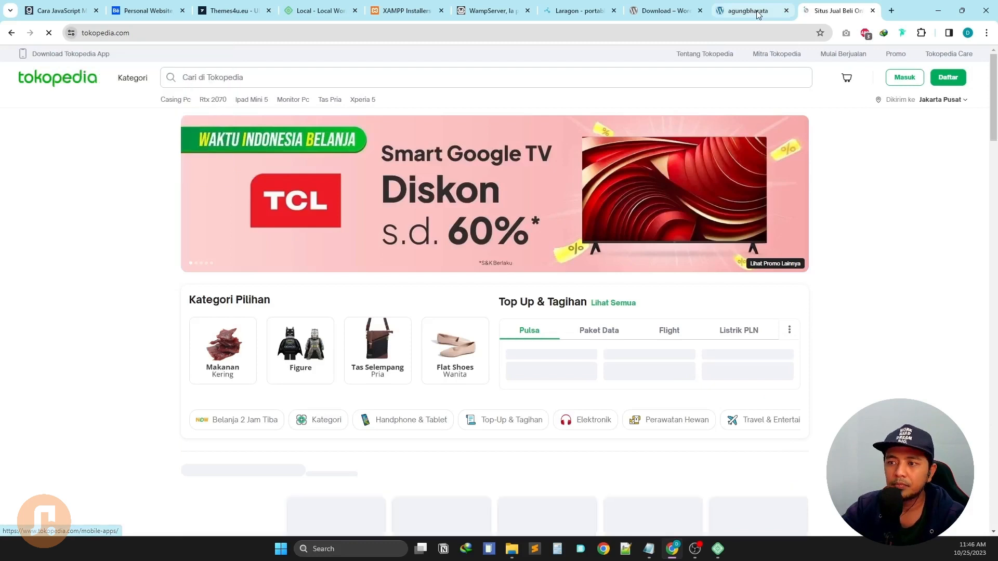
Check agungbharata.local's 'Not secure' connection info, then close the Tokopedia tab.
{"action": "left_click", "coordinate": [757, 11]}
{"action": "left_click", "coordinate": [79, 33]}
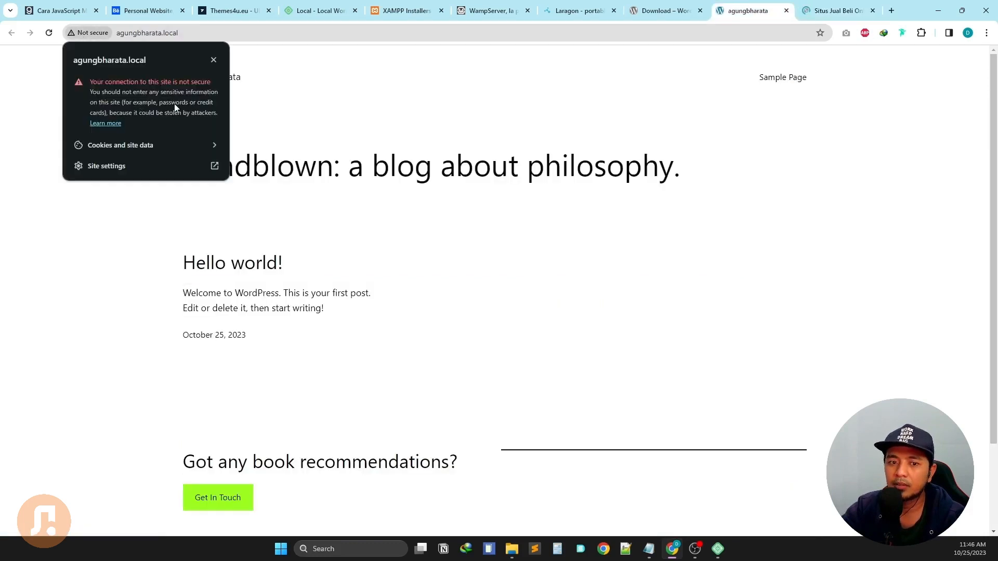
{"action": "left_click", "coordinate": [796, 118]}
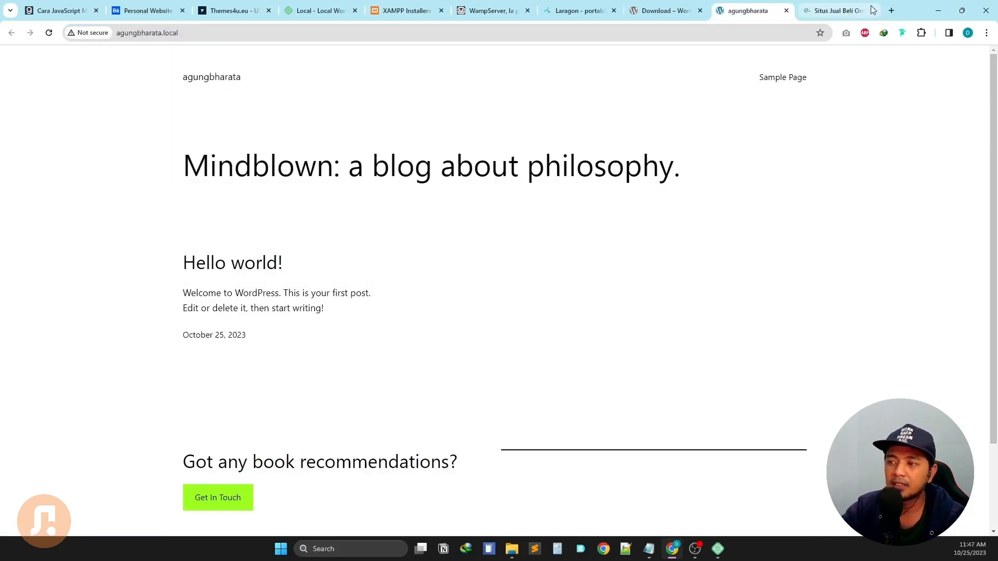
{"action": "left_click", "coordinate": [873, 9]}
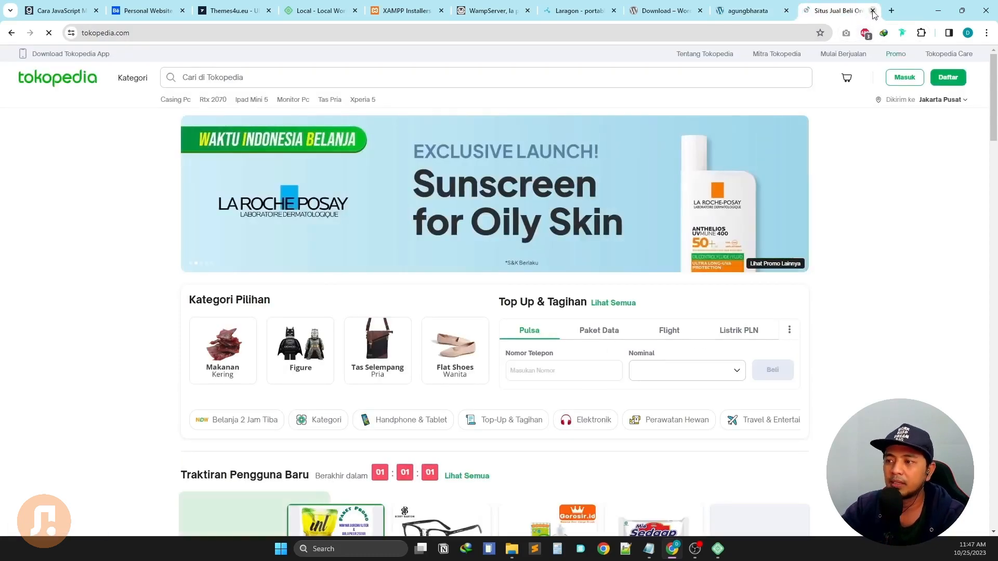
{"action": "left_click", "coordinate": [874, 10]}
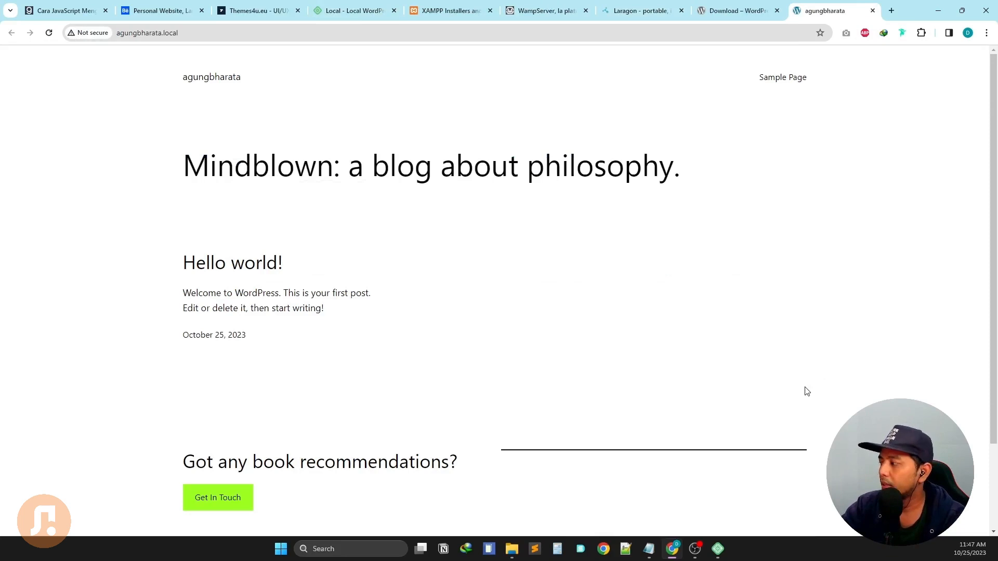
Trust the agungbharata.local SSL certificate in Local and close the duplicate agungbharata Chrome tab.
{"action": "left_click", "coordinate": [718, 549]}
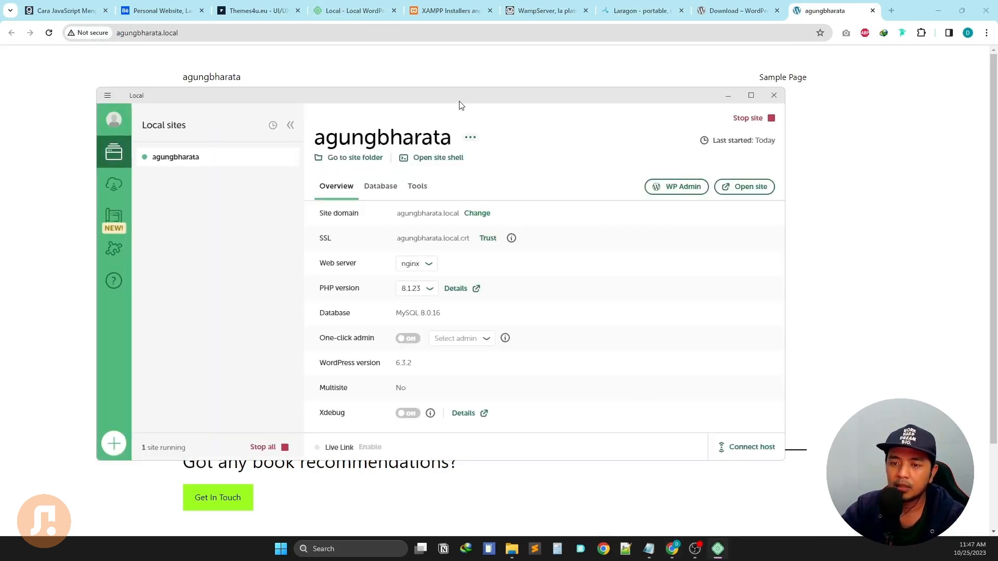
{"action": "left_click_drag", "start_coordinate": [459, 105], "coordinate": [486, 83]}
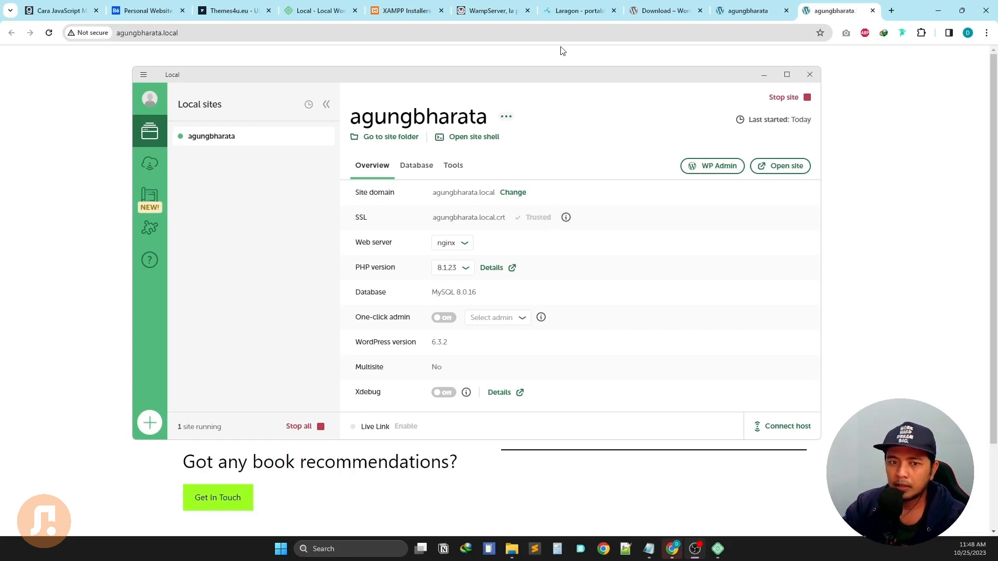
{"action": "left_click", "coordinate": [786, 10]}
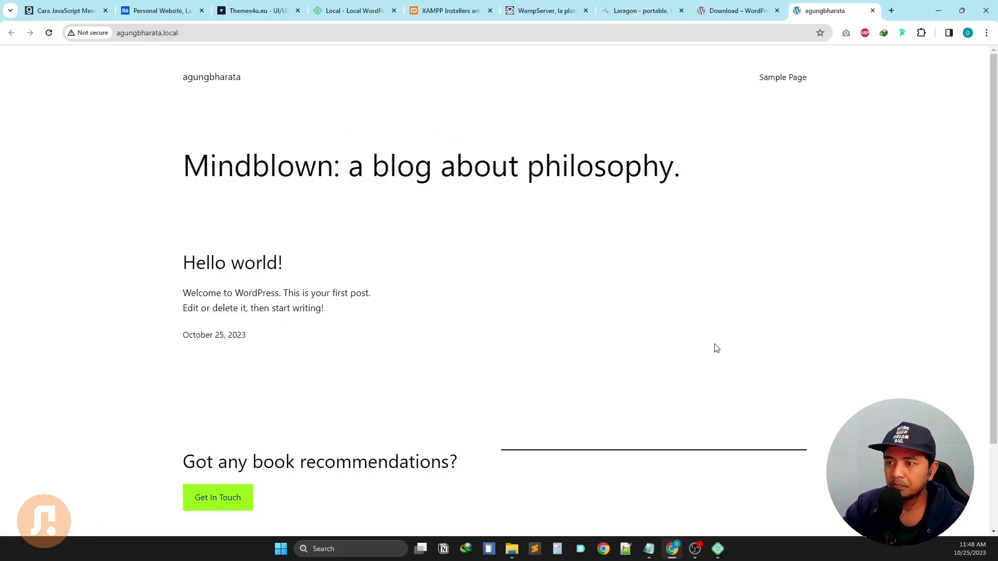
Reopen the agungbharata site in Chrome from Local, closing the older site tab.
{"action": "left_click", "coordinate": [718, 549]}
{"action": "left_click", "coordinate": [804, 167]}
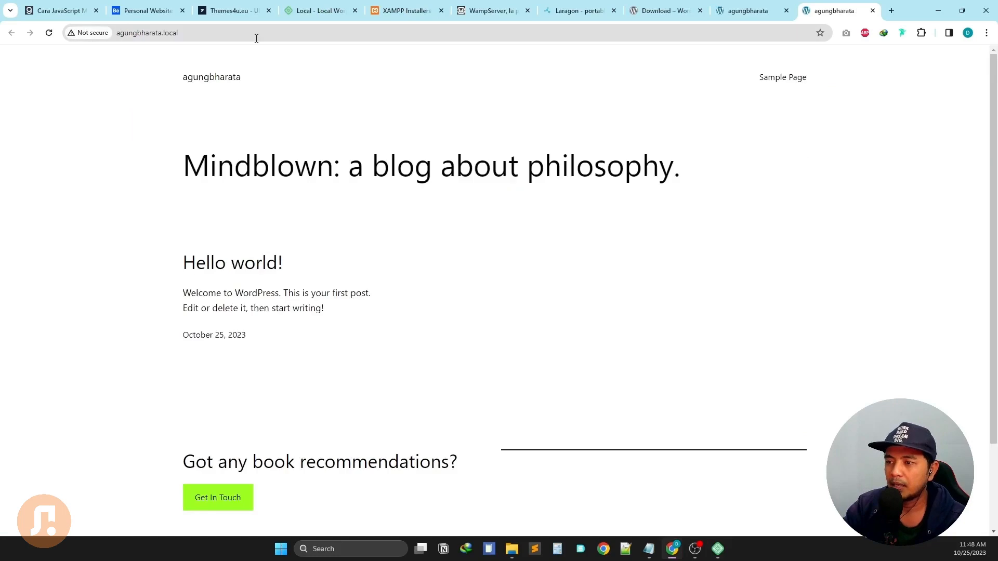
{"action": "left_click", "coordinate": [786, 11]}
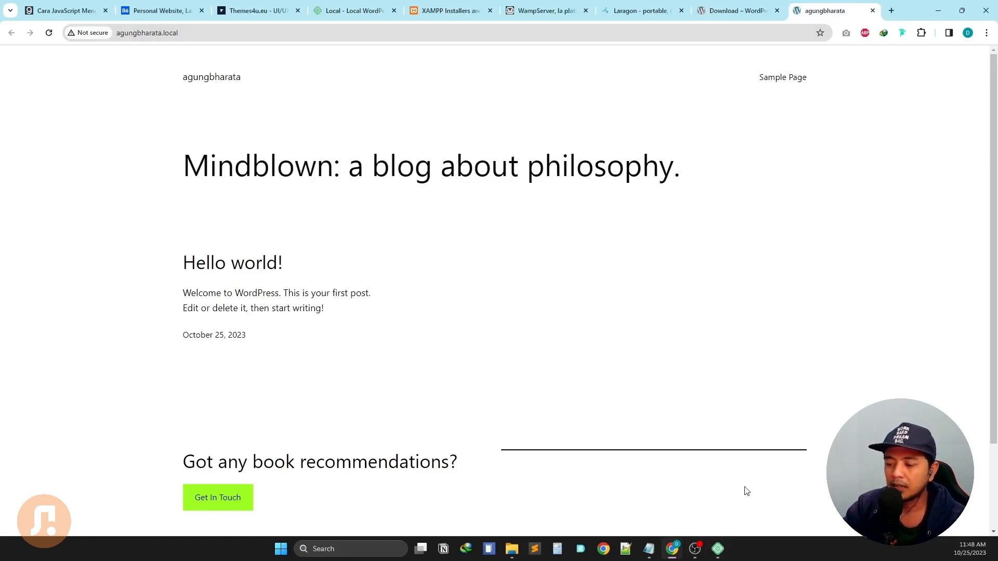
Enable one-click admin login in Local and launch WP Admin for agungbharata.
{"action": "left_click", "coordinate": [718, 549]}
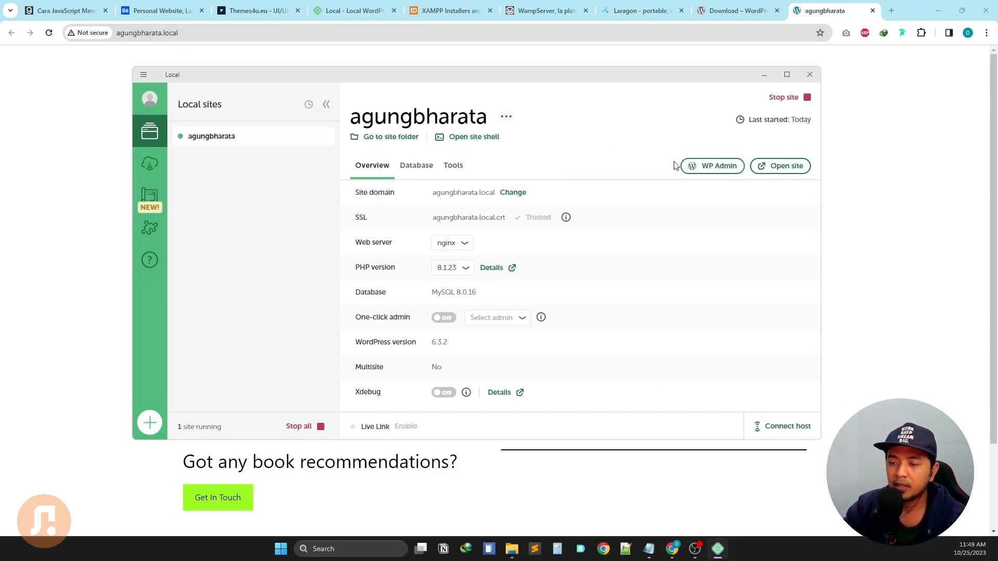
{"action": "left_click", "coordinate": [443, 325]}
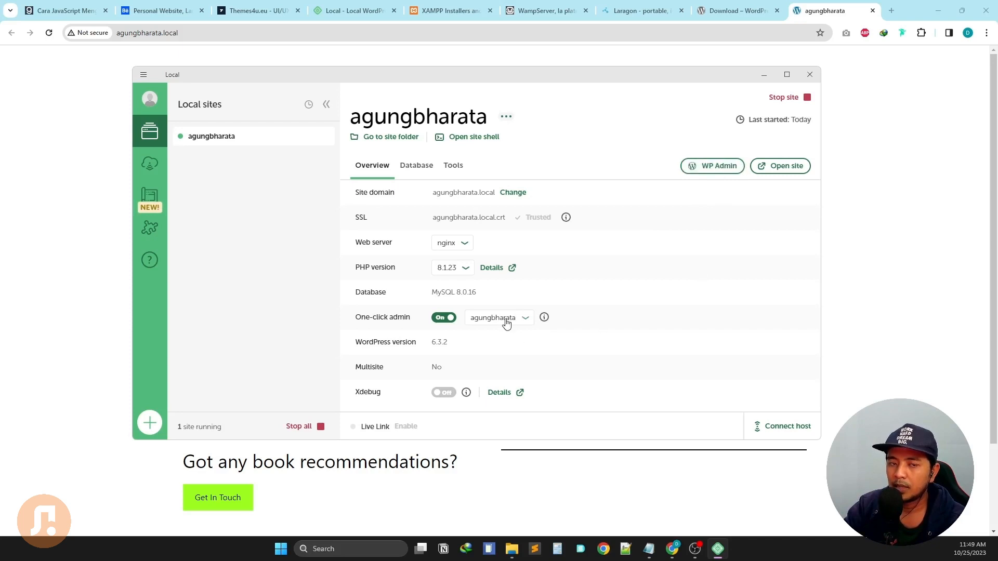
{"action": "left_click", "coordinate": [720, 171]}
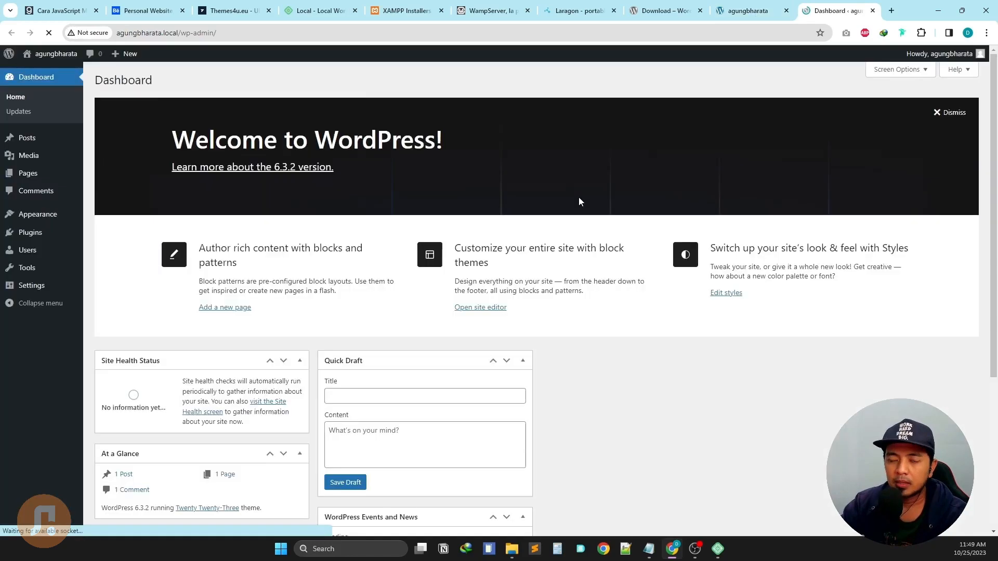
Go to Settings > General in the WordPress admin sidebar.
{"action": "scroll", "coordinate": [662, 229], "scroll_direction": "down", "scroll_amount": 3}
{"action": "scroll", "coordinate": [655, 320], "scroll_direction": "down", "scroll_amount": 2}
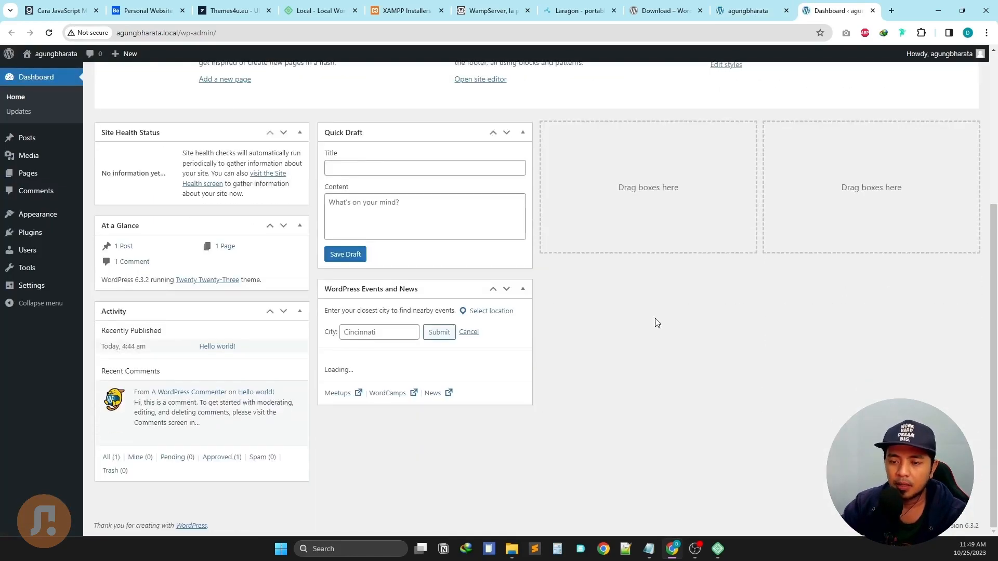
{"action": "scroll", "coordinate": [656, 323], "scroll_direction": "up", "scroll_amount": 5}
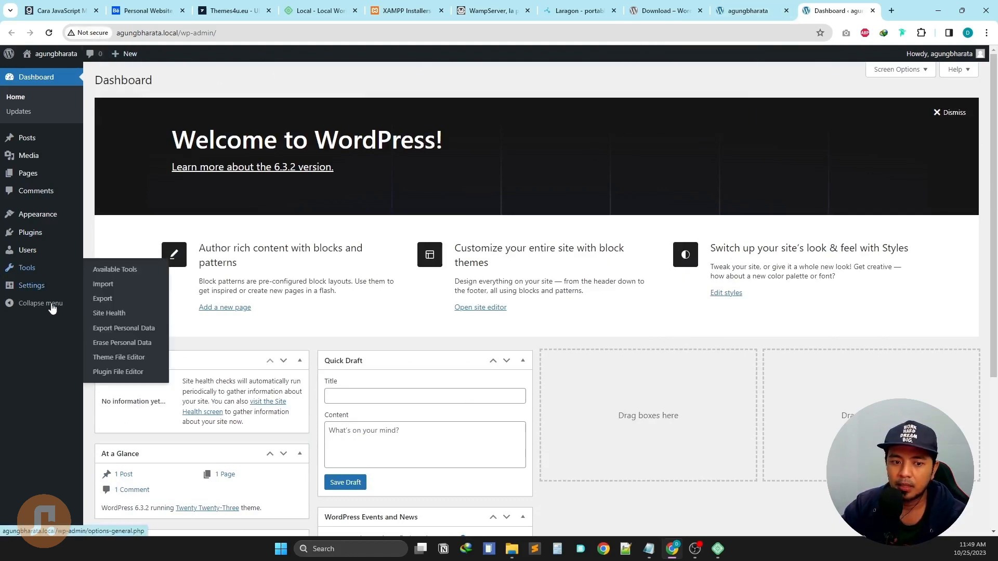
{"action": "mouse_move", "coordinate": [37, 294]}
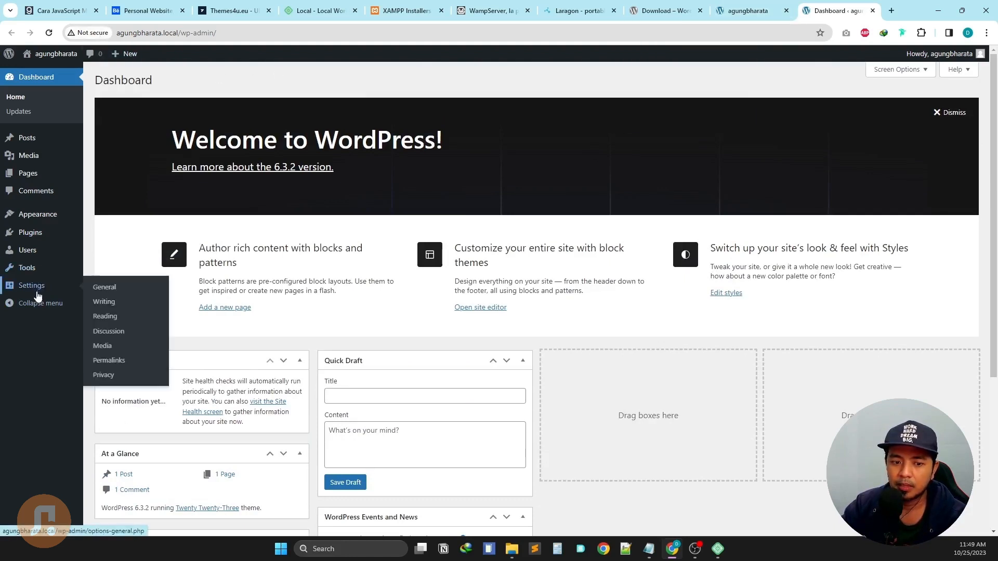
{"action": "left_click", "coordinate": [109, 294]}
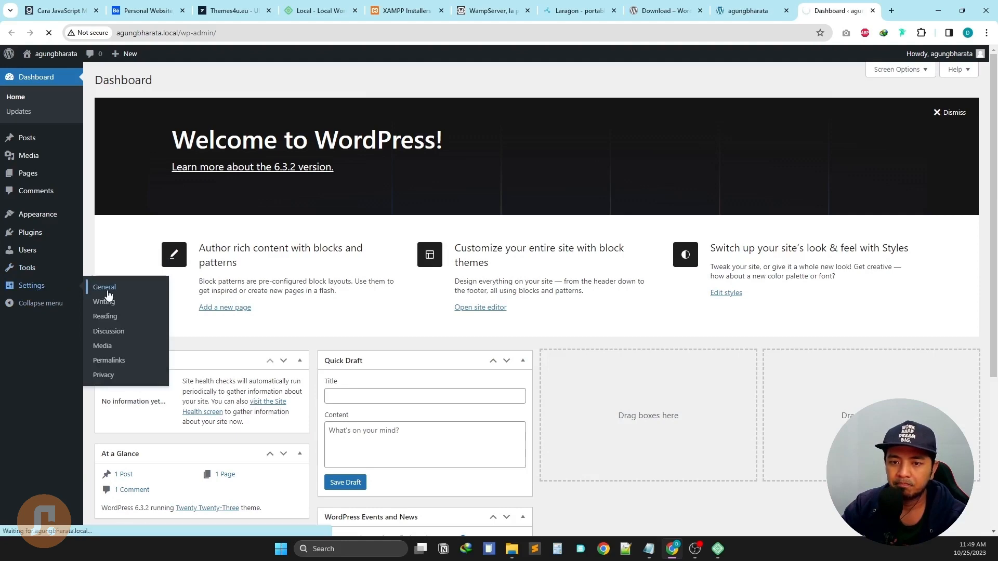
{"action": "scroll", "coordinate": [437, 200], "scroll_direction": "down", "scroll_amount": 4}
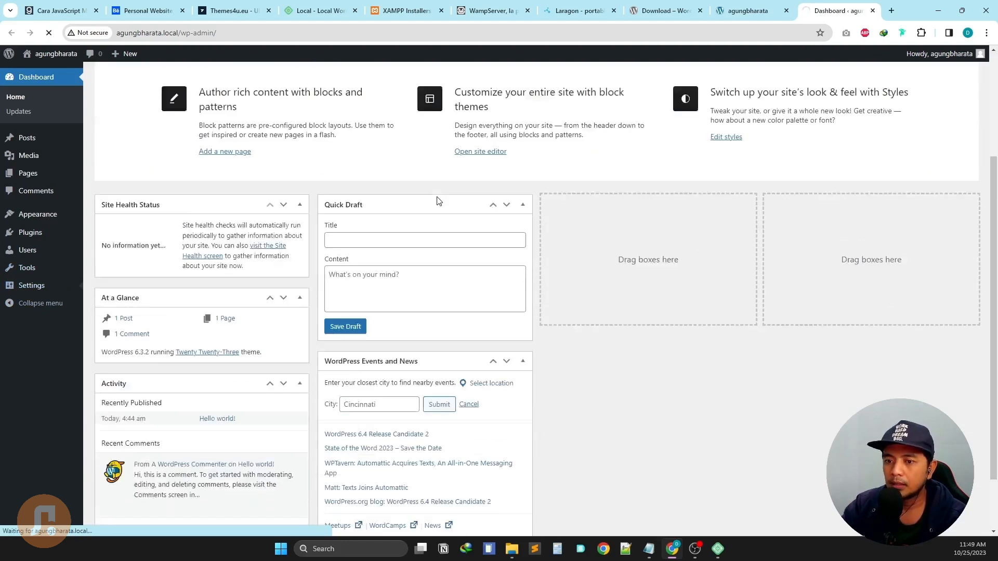
{"action": "scroll", "coordinate": [446, 196], "scroll_direction": "up", "scroll_amount": 4}
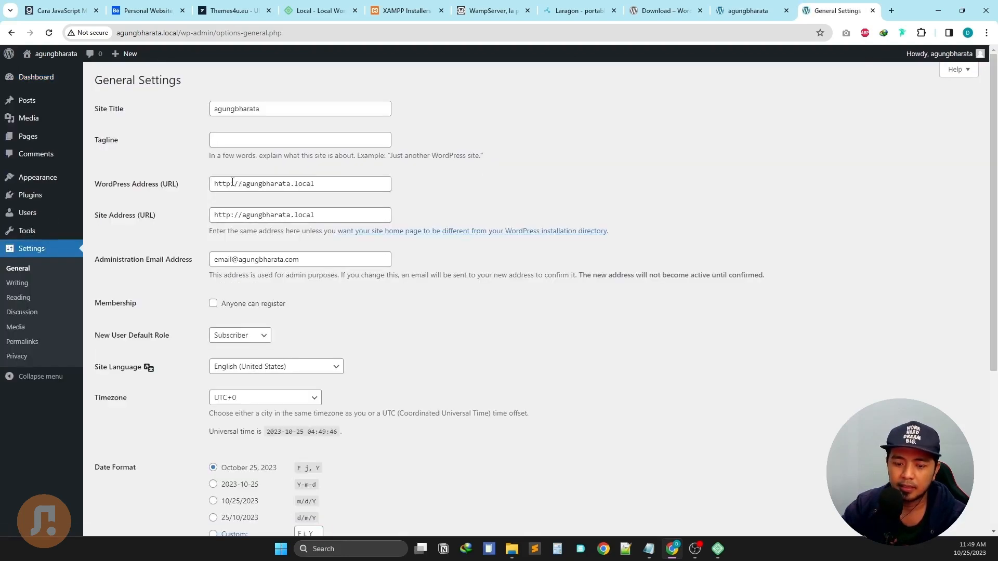
{"action": "left_click", "coordinate": [236, 184]}
{"action": "type", "text": "s"}
{"action": "left_click", "coordinate": [231, 215]}
{"action": "type", "text": "s"}
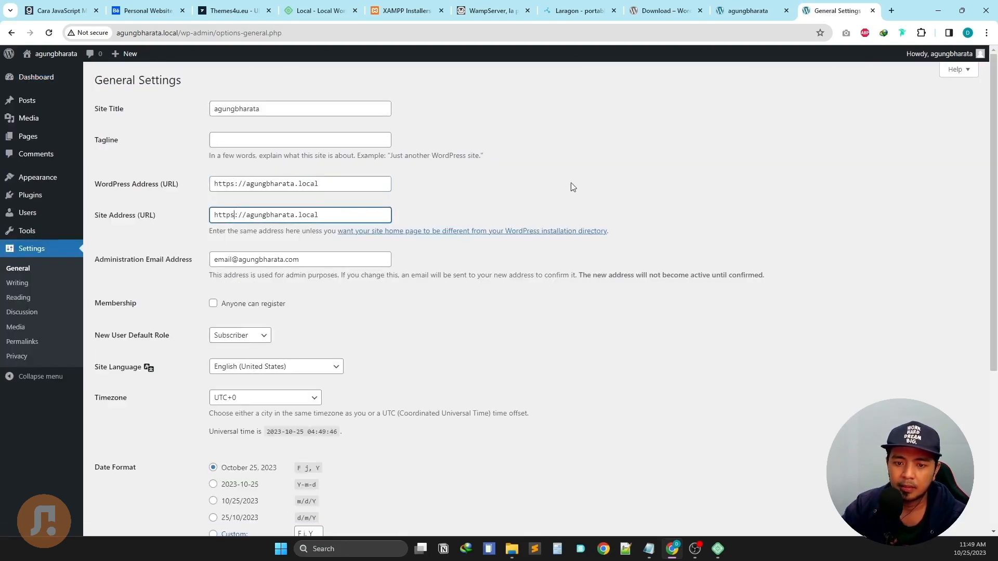
{"action": "left_click", "coordinate": [727, 174]}
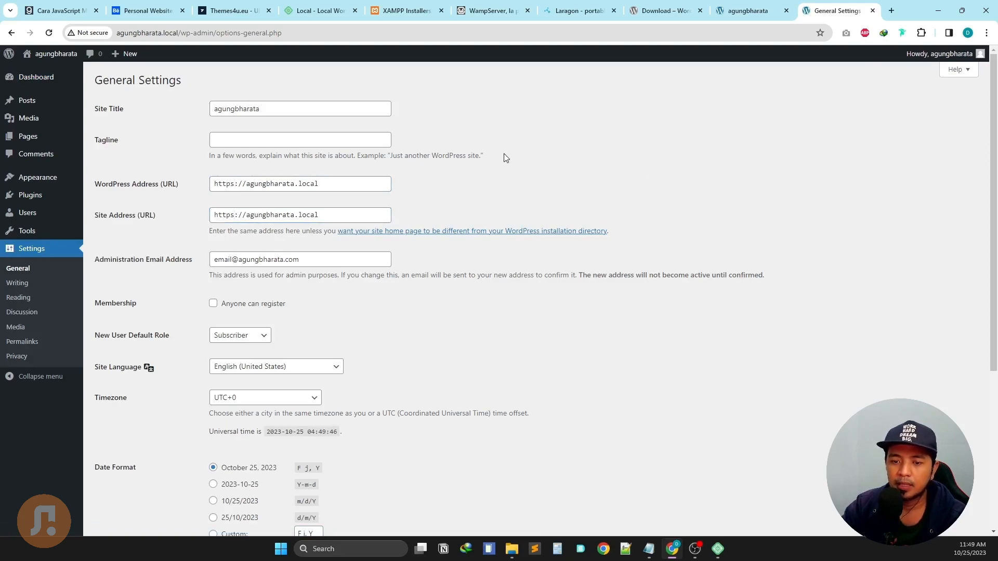
Review the Site Language list, keeping English (United States), and check the remaining settings.
{"action": "scroll", "coordinate": [503, 154], "scroll_direction": "down", "scroll_amount": 4}
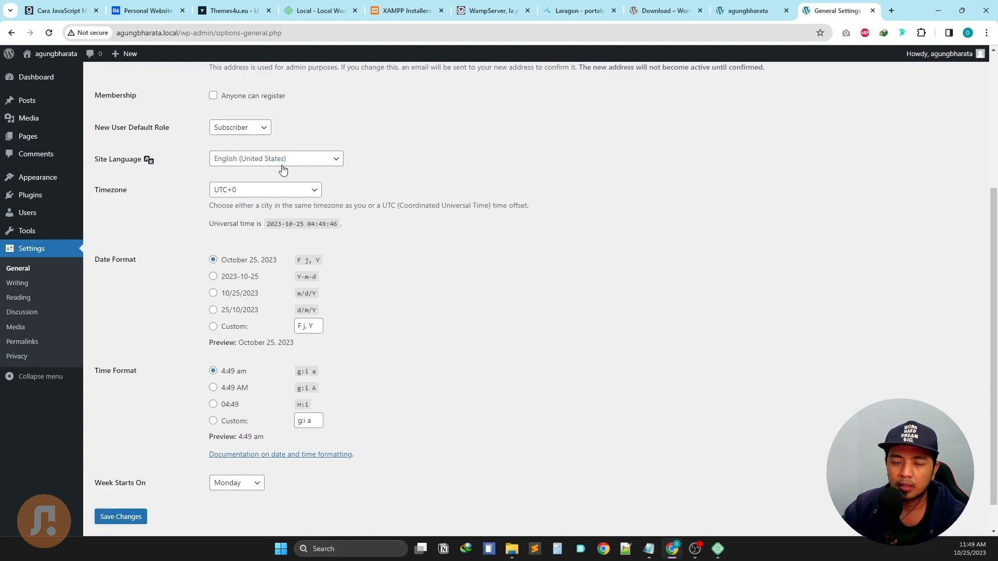
{"action": "left_click", "coordinate": [312, 166]}
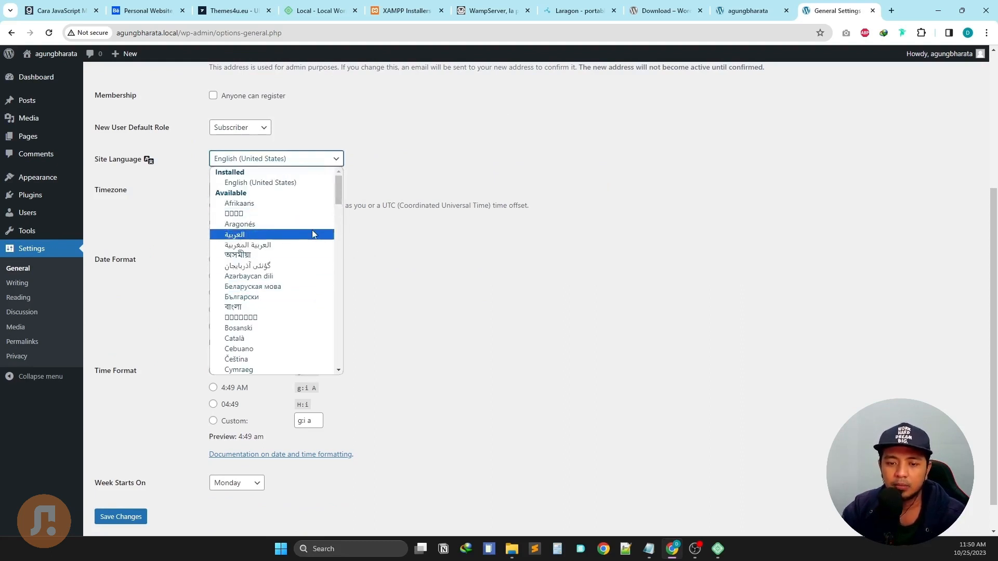
{"action": "left_click", "coordinate": [398, 150]}
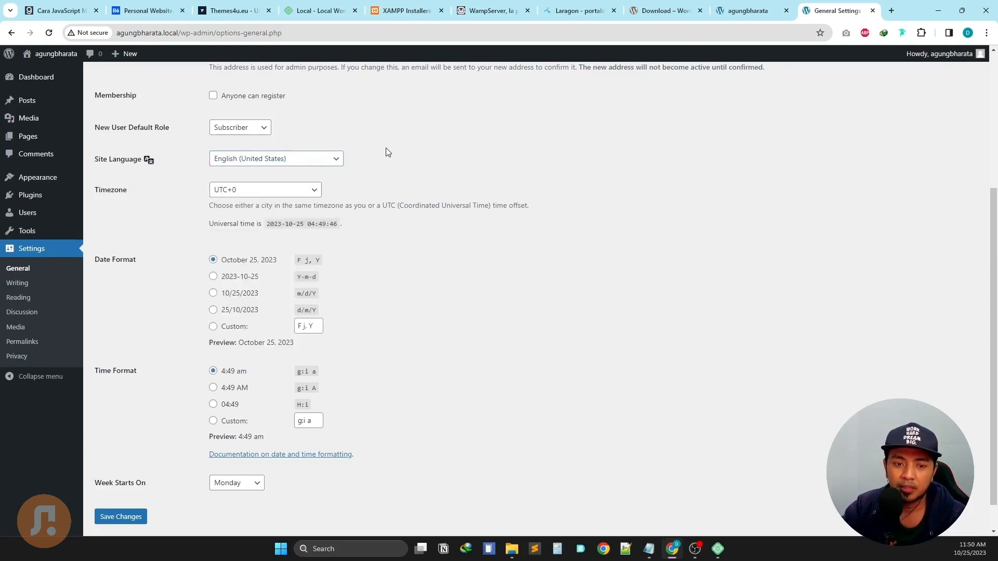
{"action": "scroll", "coordinate": [390, 150], "scroll_direction": "up", "scroll_amount": 2}
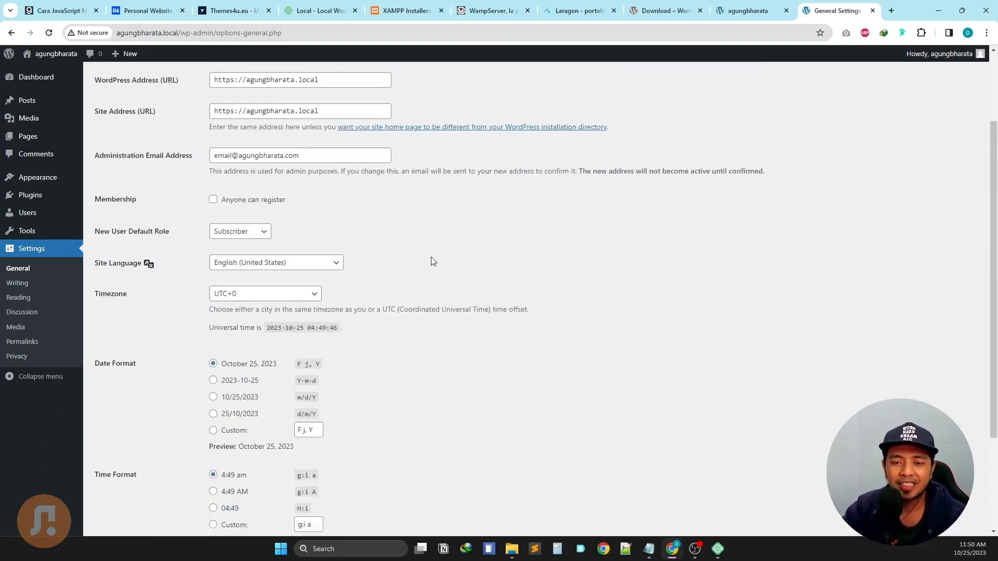
{"action": "scroll", "coordinate": [432, 244], "scroll_direction": "down", "scroll_amount": 1}
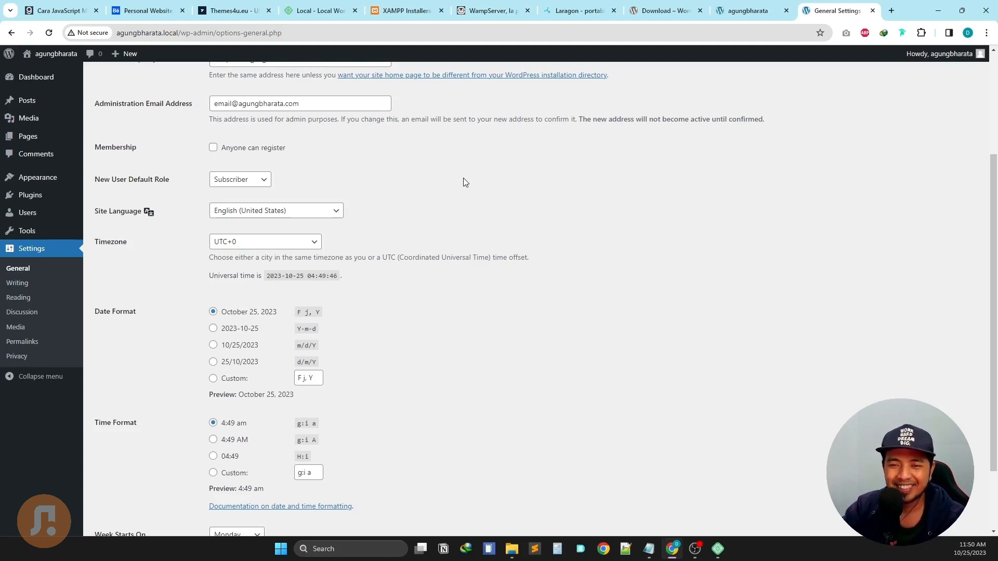
{"action": "scroll", "coordinate": [400, 164], "scroll_direction": "down", "scroll_amount": 1}
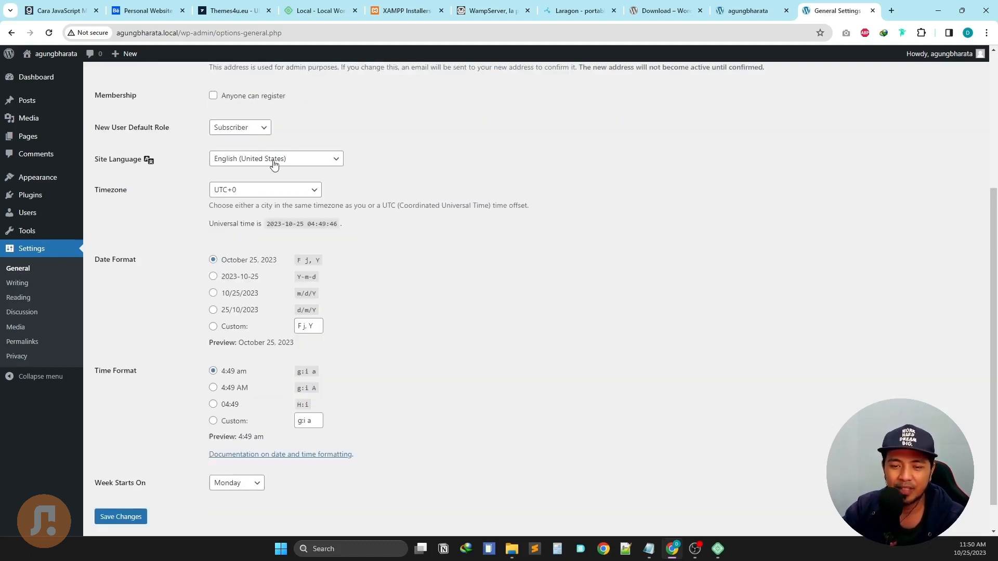
Pick Jakarta from the Timezone dropdown on General Settings.
{"action": "left_click", "coordinate": [253, 195]}
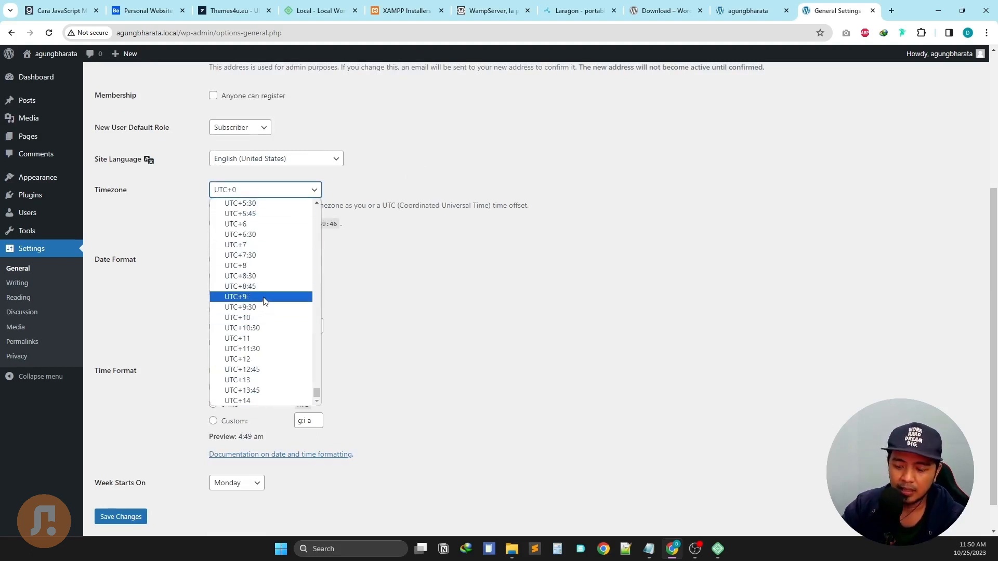
{"action": "key", "text": "j"}
{"action": "key", "text": "a"}
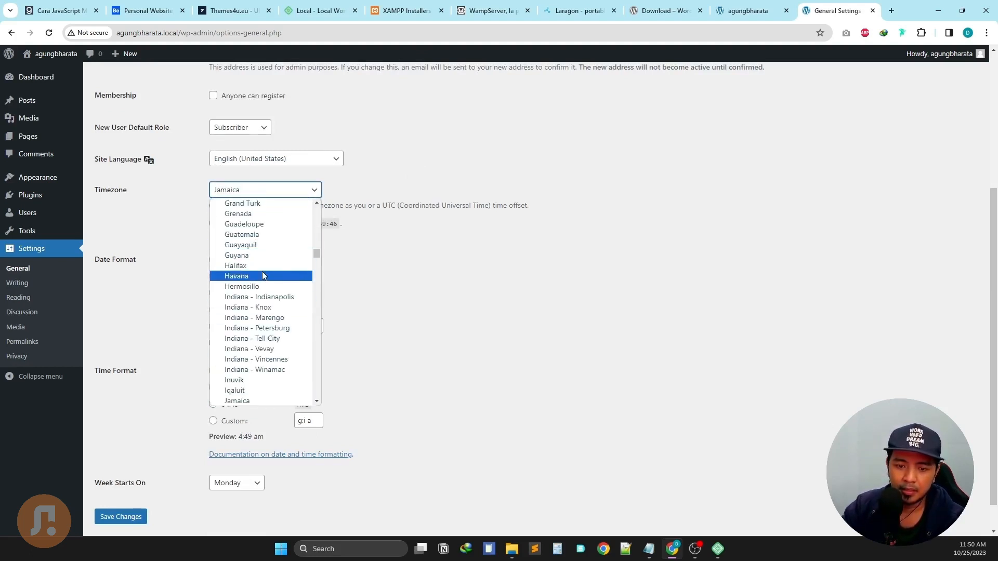
{"action": "key", "text": "j"}
{"action": "key", "text": "j"}
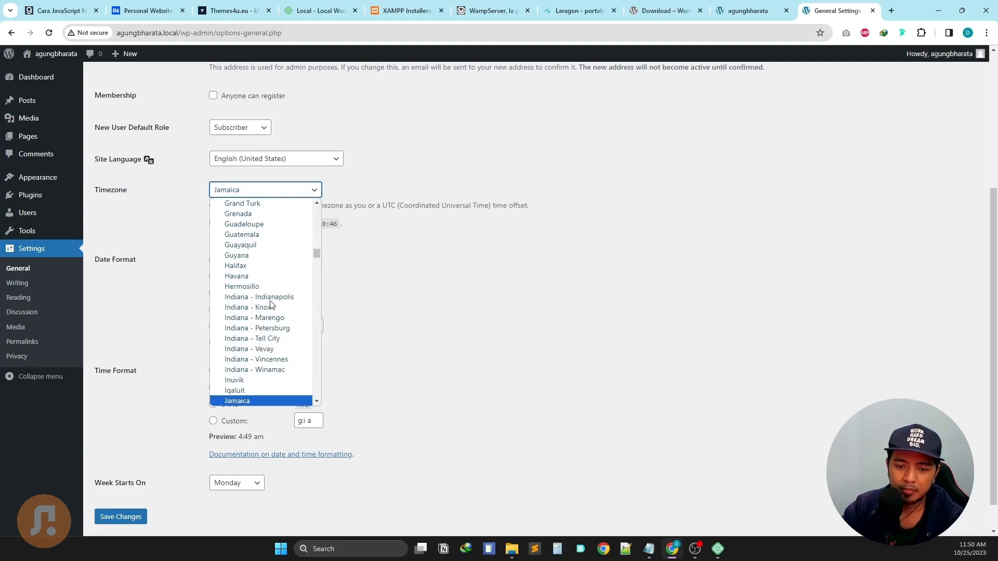
{"action": "scroll", "coordinate": [274, 355], "scroll_direction": "down", "scroll_amount": 2}
{"action": "scroll", "coordinate": [283, 319], "scroll_direction": "down", "scroll_amount": 2}
{"action": "scroll", "coordinate": [295, 299], "scroll_direction": "up", "scroll_amount": 20}
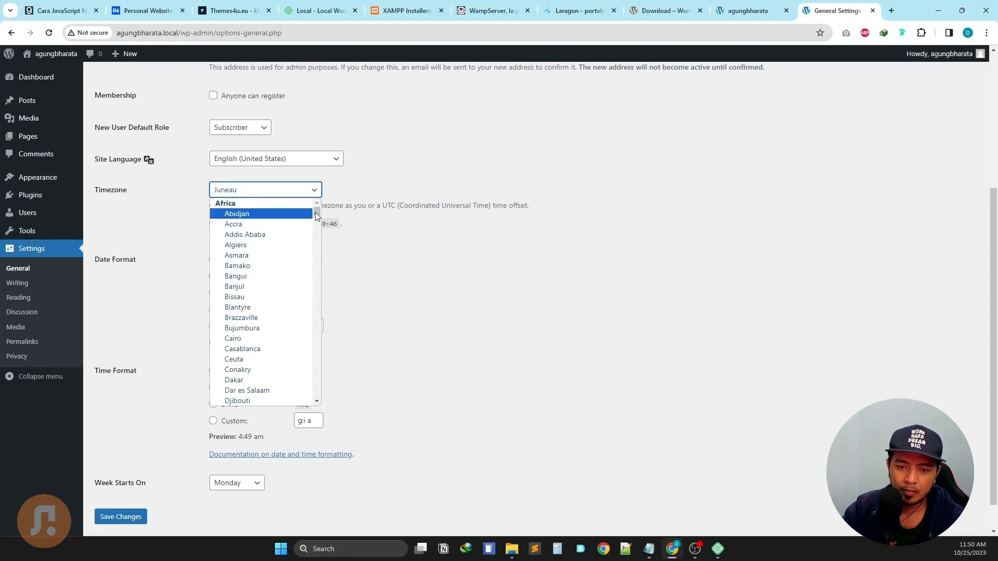
{"action": "left_click_drag", "start_coordinate": [316, 216], "coordinate": [316, 305]}
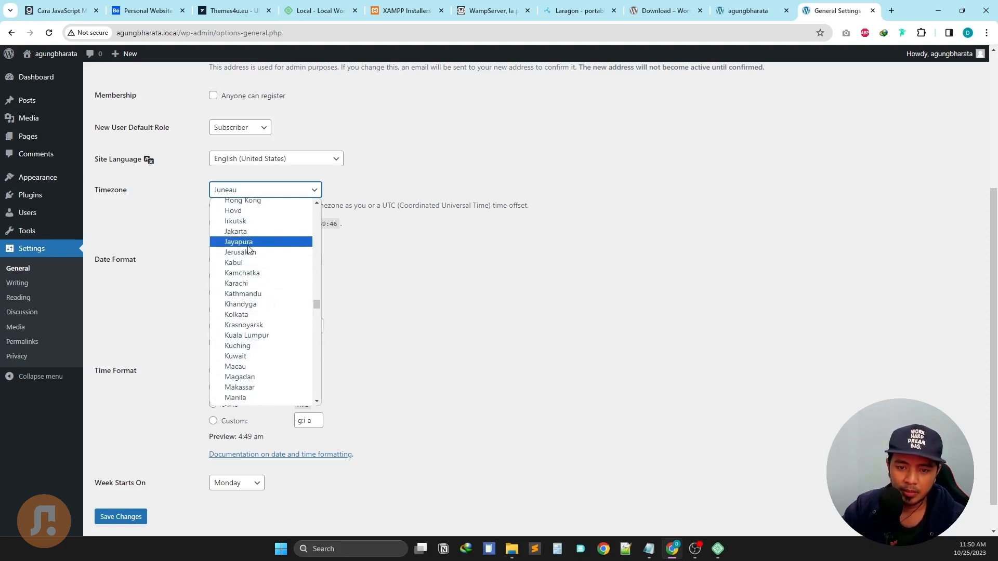
{"action": "left_click", "coordinate": [243, 231]}
{"action": "left_click", "coordinate": [397, 259]}
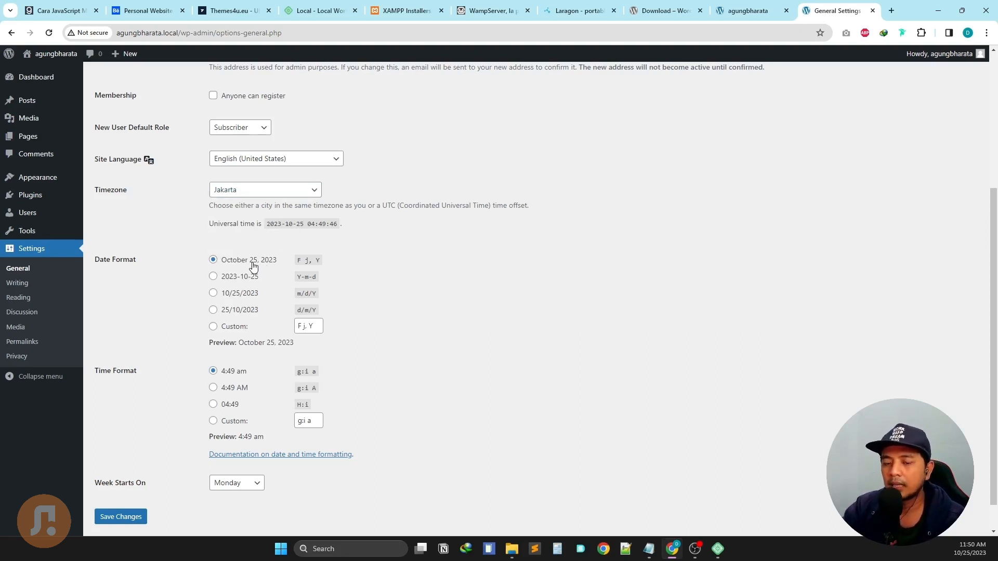
Set the custom date format to 'j F Y', choose 24-hour H:i (04:49) time, and save.
{"action": "scroll", "coordinate": [337, 253], "scroll_direction": "down", "scroll_amount": 1}
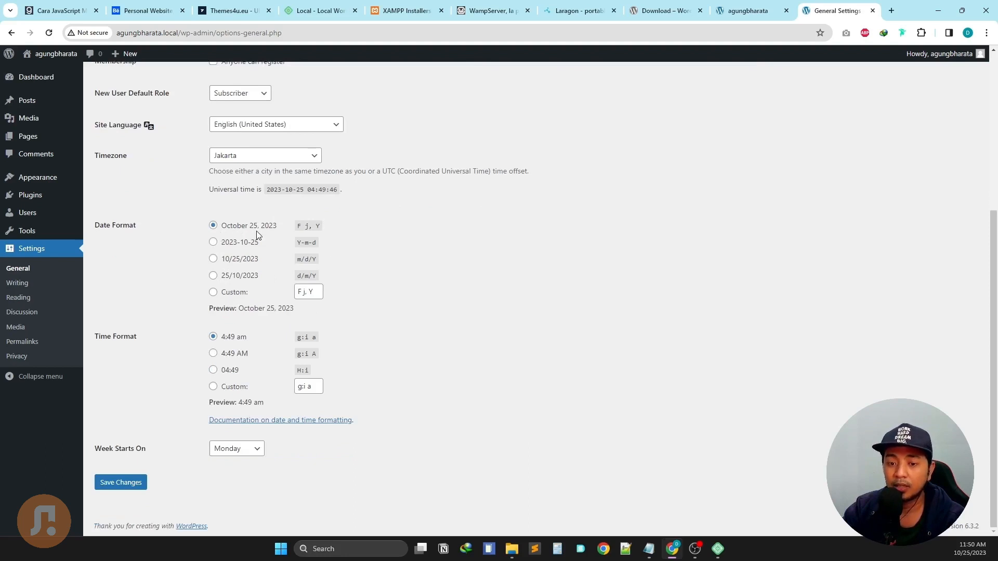
{"action": "double_click", "coordinate": [303, 294]}
{"action": "key", "text": "BackSpace"}
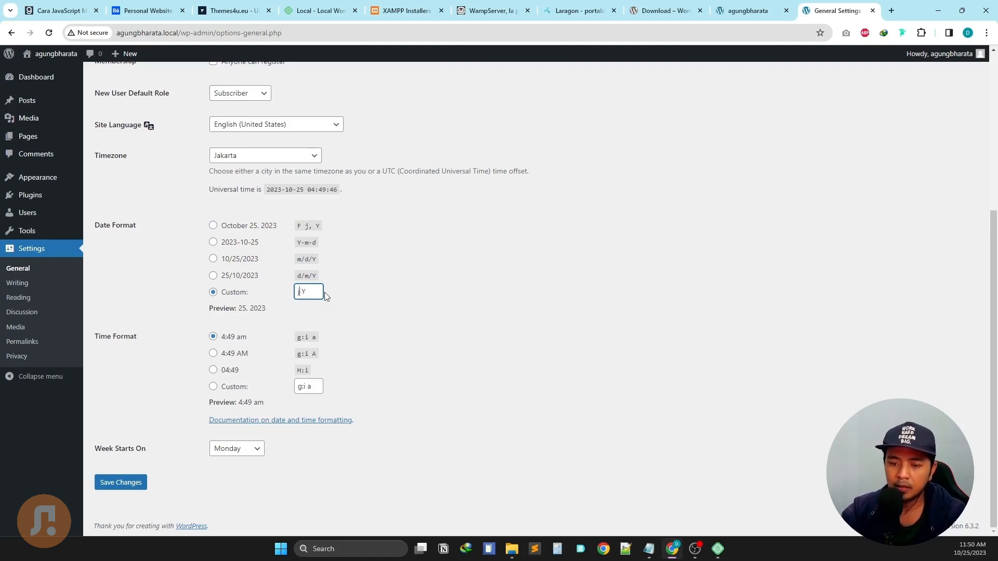
{"action": "type", "text": "F"}
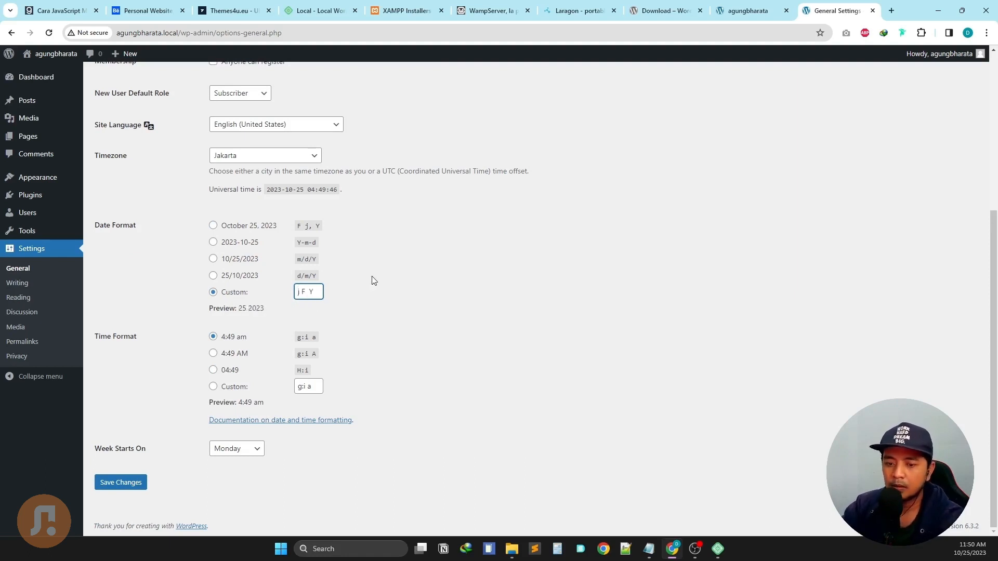
{"action": "key", "text": "BackSpace"}
{"action": "left_click", "coordinate": [372, 277]}
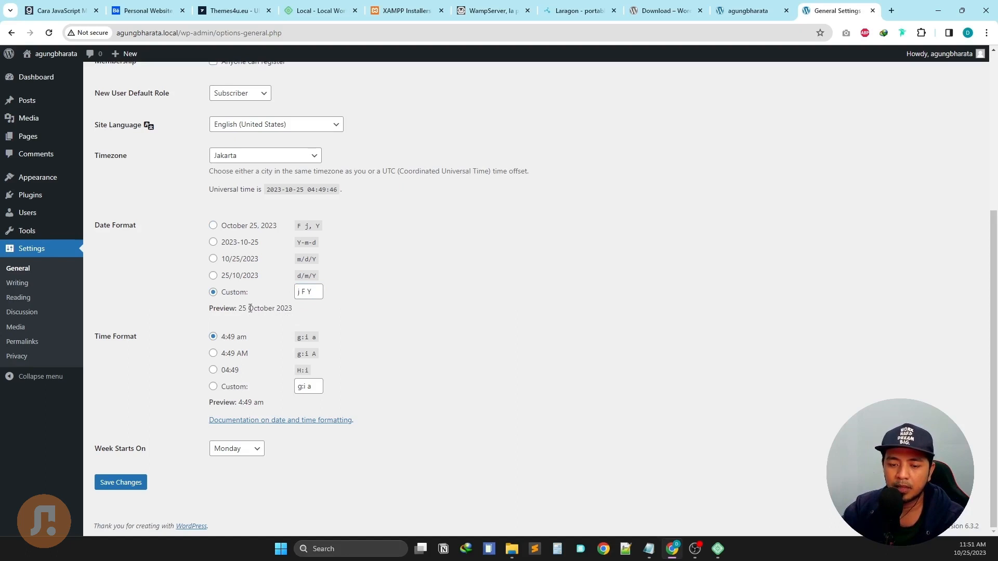
{"action": "left_click_drag", "start_coordinate": [238, 309], "coordinate": [263, 310]}
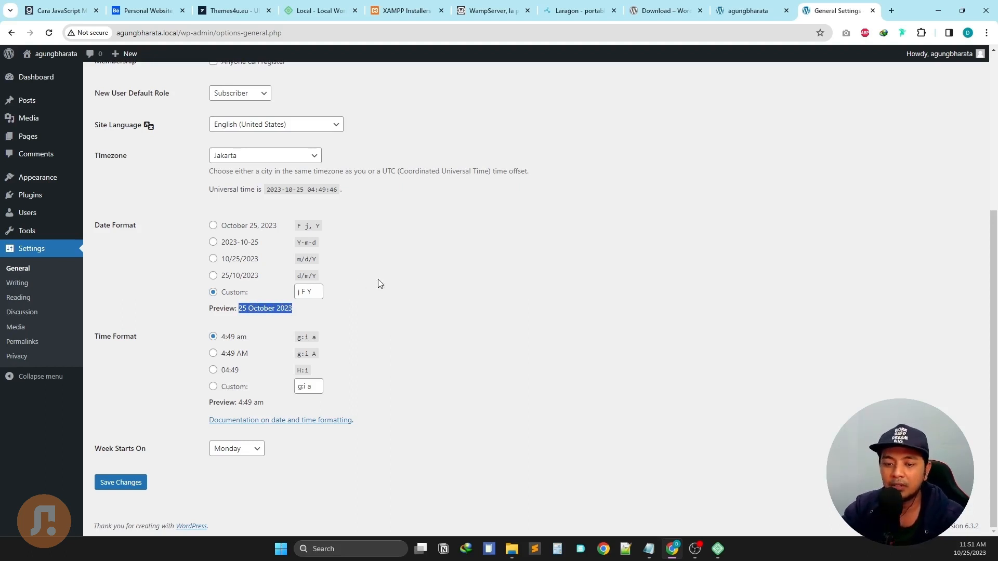
{"action": "left_click", "coordinate": [420, 272]}
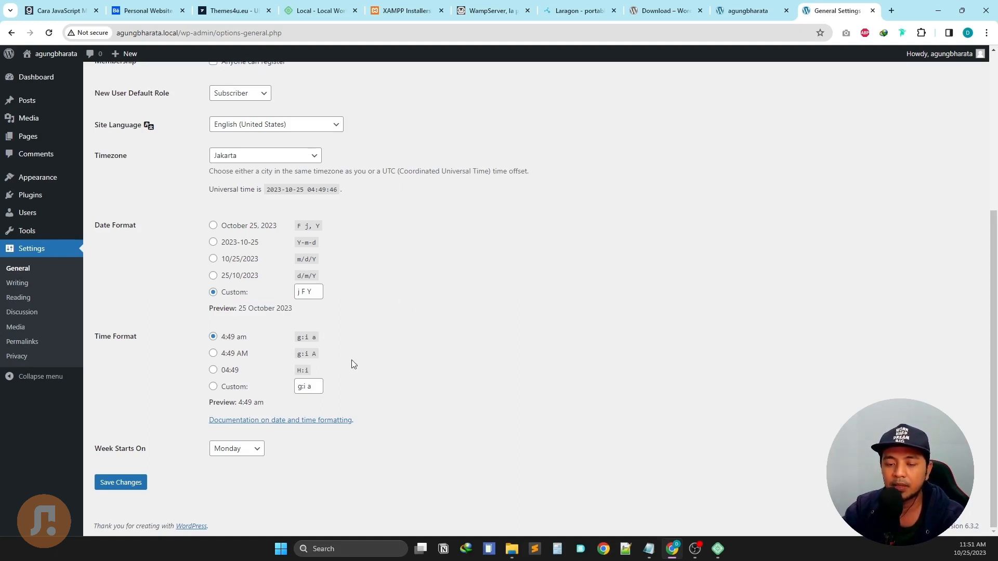
{"action": "left_click", "coordinate": [225, 371]}
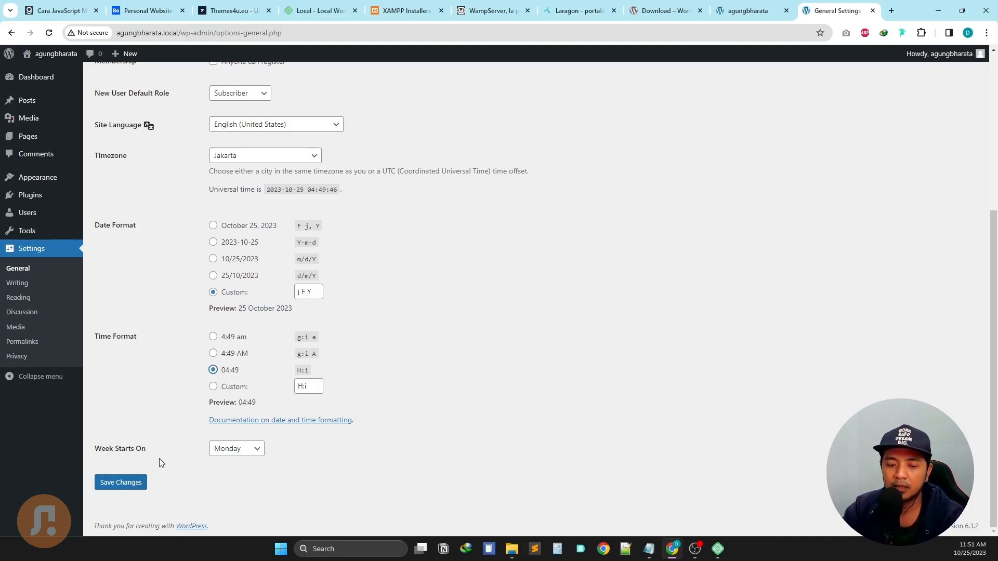
{"action": "left_click", "coordinate": [145, 483]}
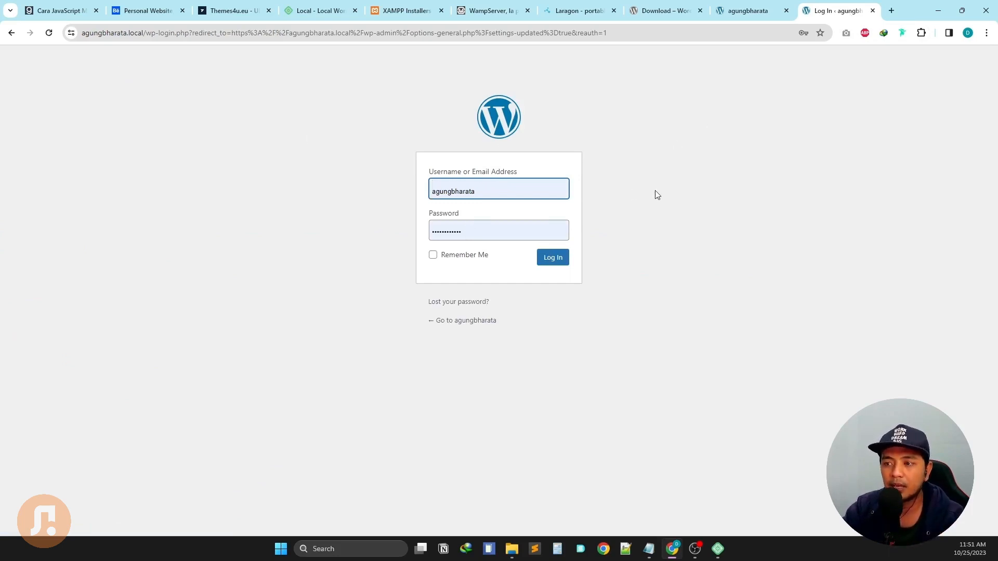
On the WordPress login page, tick Remember Me and log back in.
{"action": "left_click", "coordinate": [759, 11]}
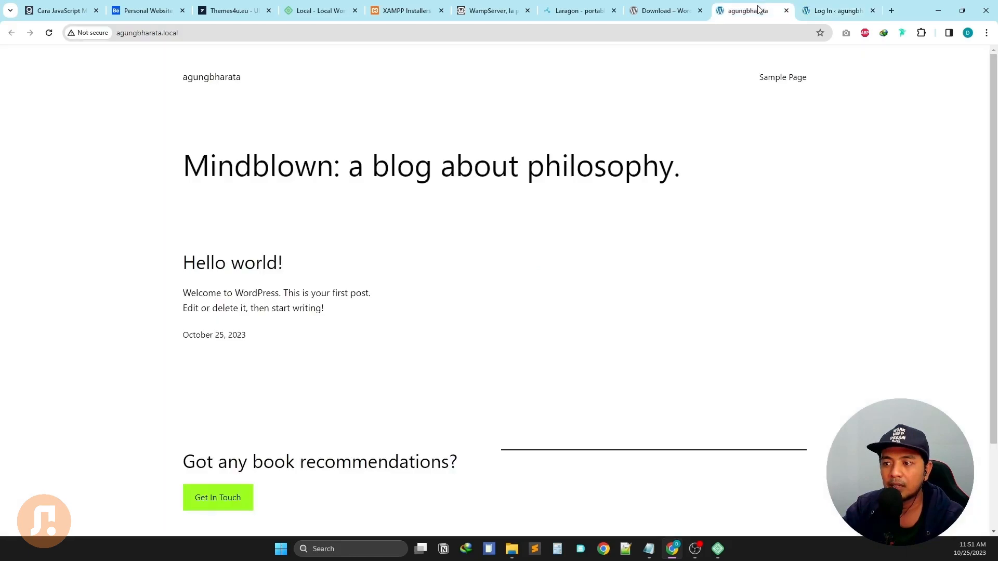
{"action": "left_click", "coordinate": [821, 10]}
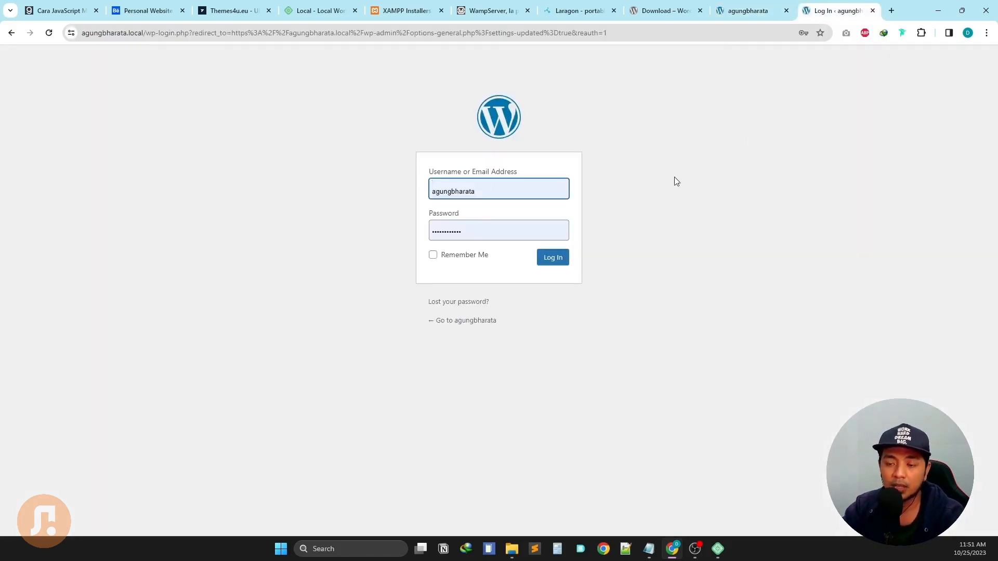
{"action": "left_click", "coordinate": [488, 257]}
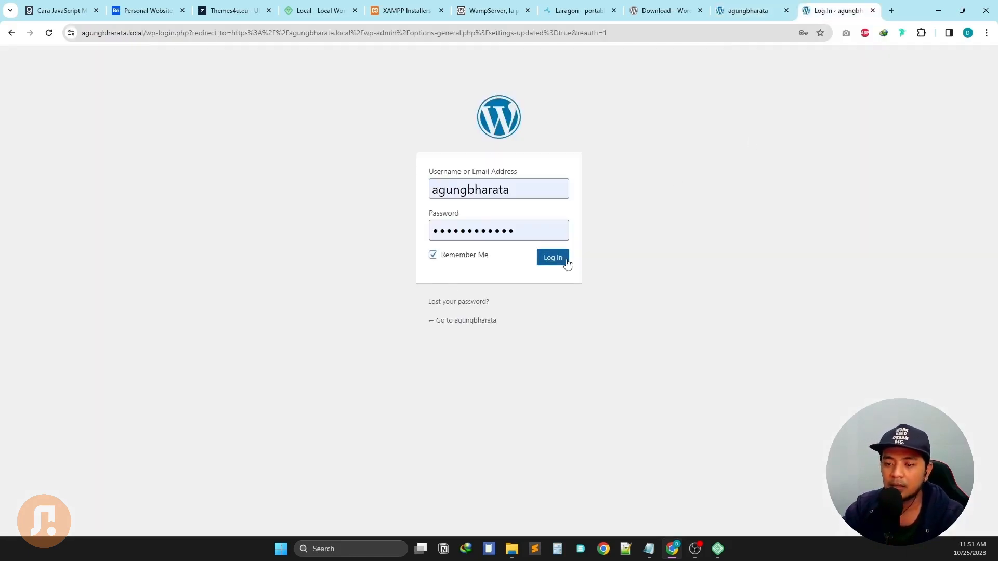
{"action": "left_click", "coordinate": [566, 261]}
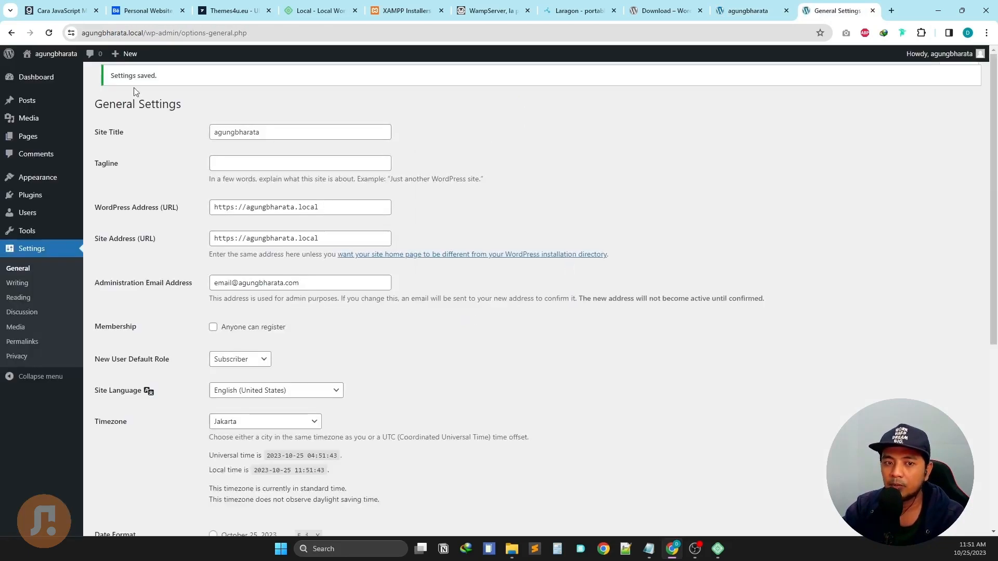
Check the site's connection details and close the outdated front-page tab.
{"action": "left_click", "coordinate": [72, 33]}
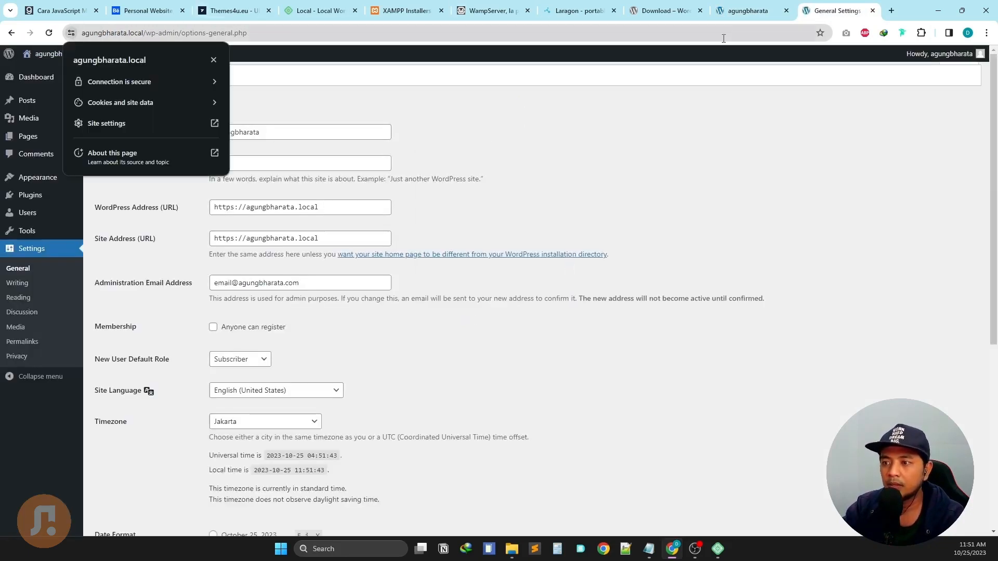
{"action": "left_click", "coordinate": [756, 11]}
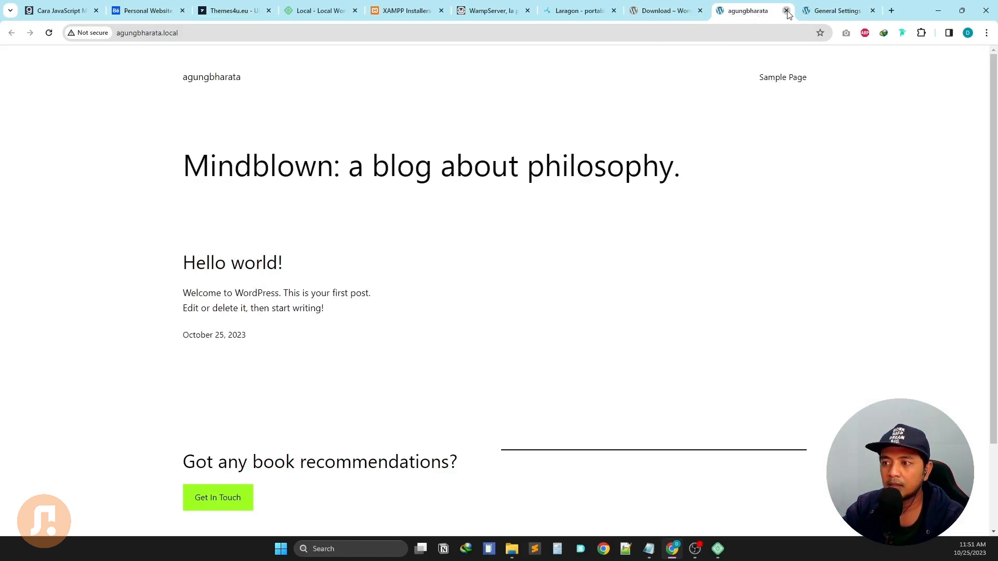
{"action": "left_click", "coordinate": [786, 10]}
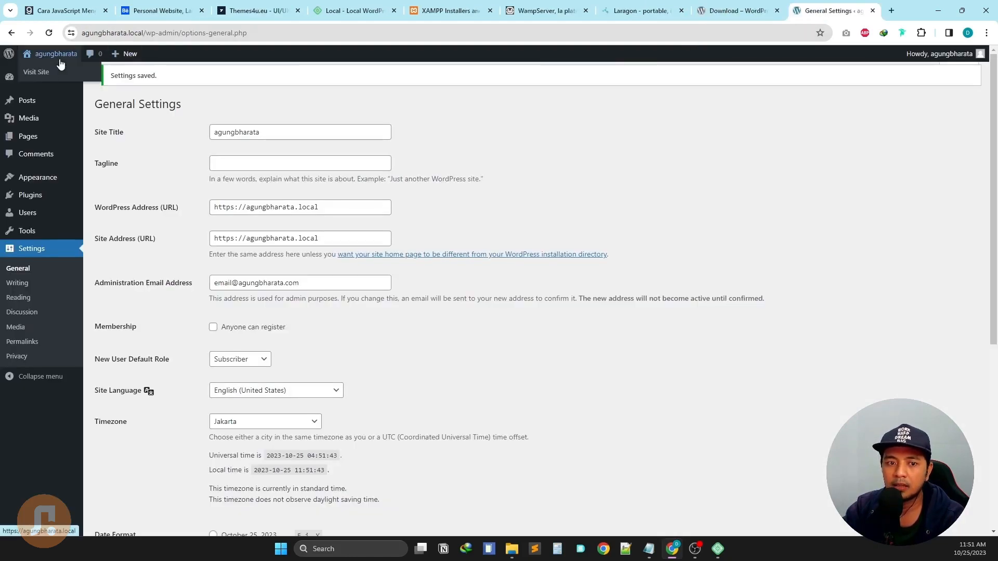
Open the front page in a new tab, confirm it's secure over https, then select the Tagline field.
{"action": "middle_click", "coordinate": [46, 77]}
{"action": "left_click", "coordinate": [838, 10]}
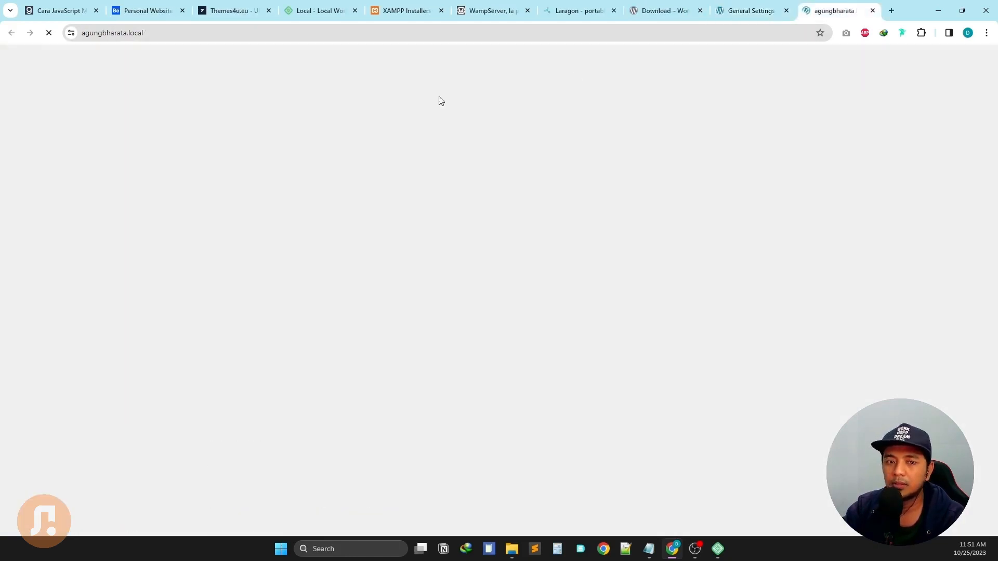
{"action": "left_click", "coordinate": [79, 37]}
{"action": "left_click", "coordinate": [71, 34]}
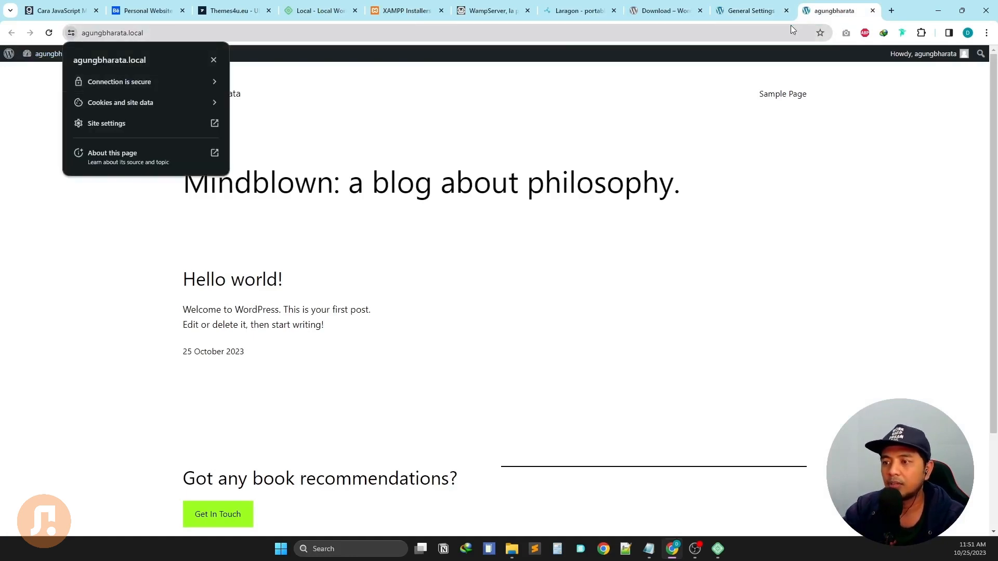
{"action": "left_click", "coordinate": [749, 10]}
{"action": "left_click", "coordinate": [308, 163]}
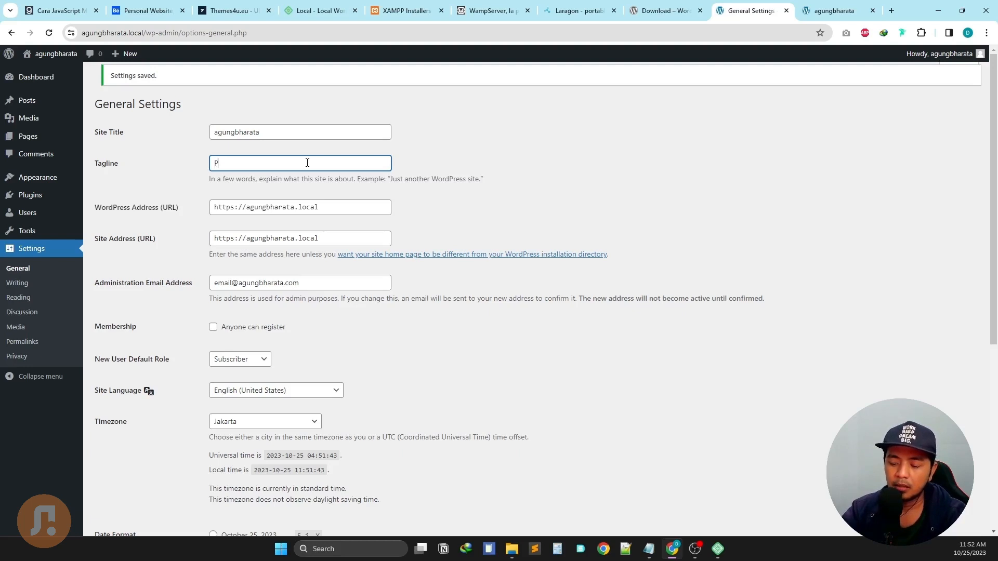
Enter the tagline 'Personal Branding Website' and replace the site title with the owner's full name.
{"action": "type", "text": "sonal B"}
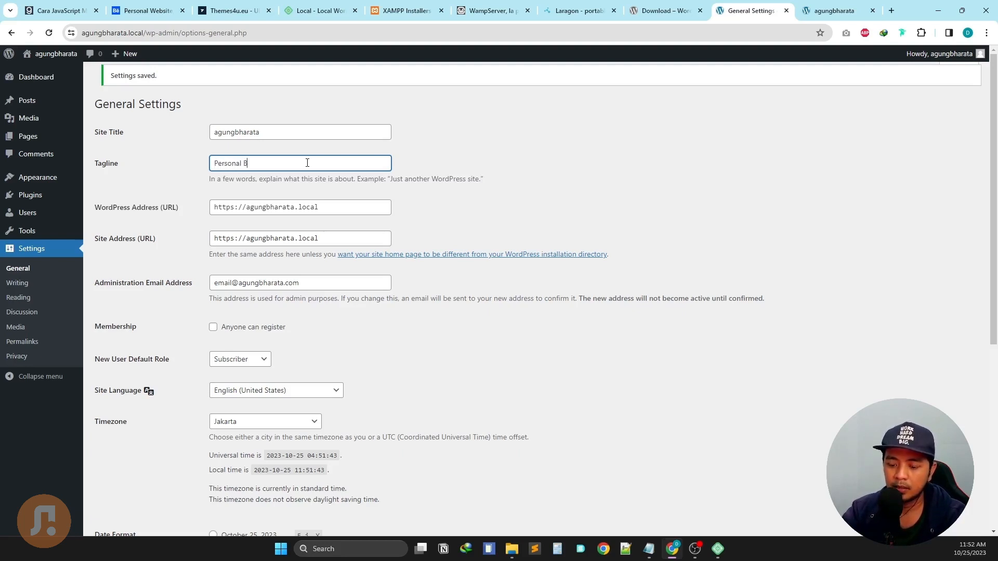
{"action": "type", "text": "randing"}
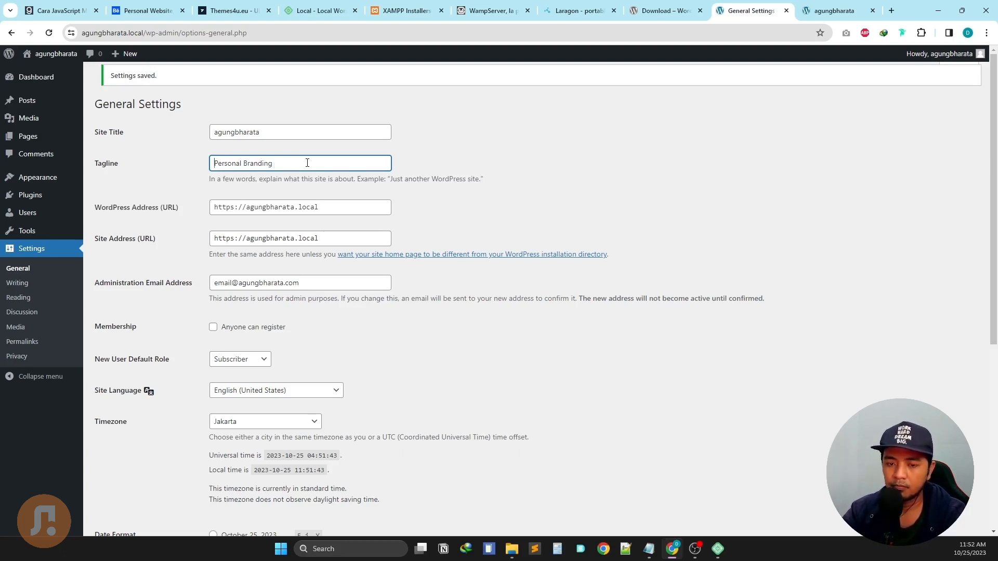
{"action": "type", "text": "Website"}
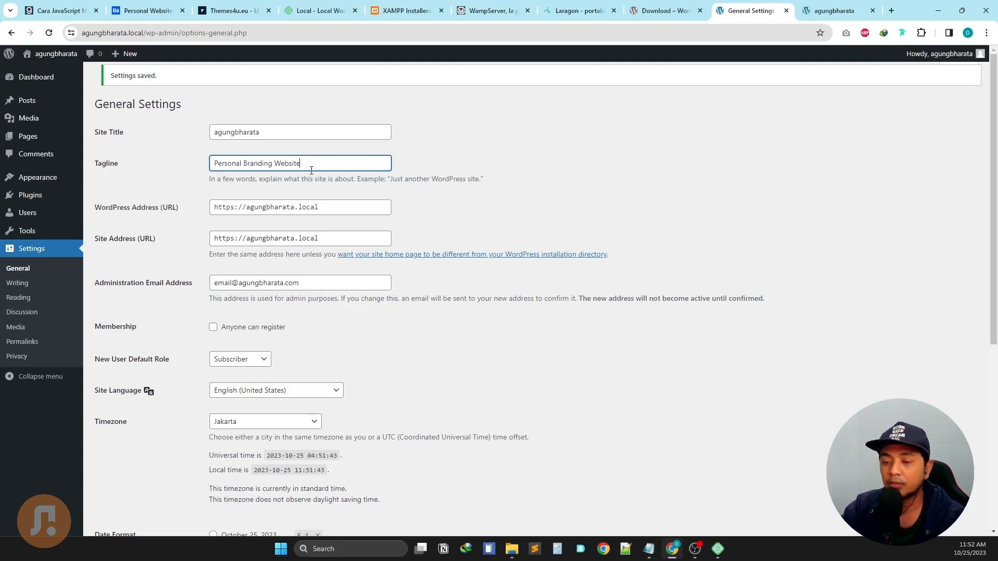
{"action": "double_click", "coordinate": [359, 137]}
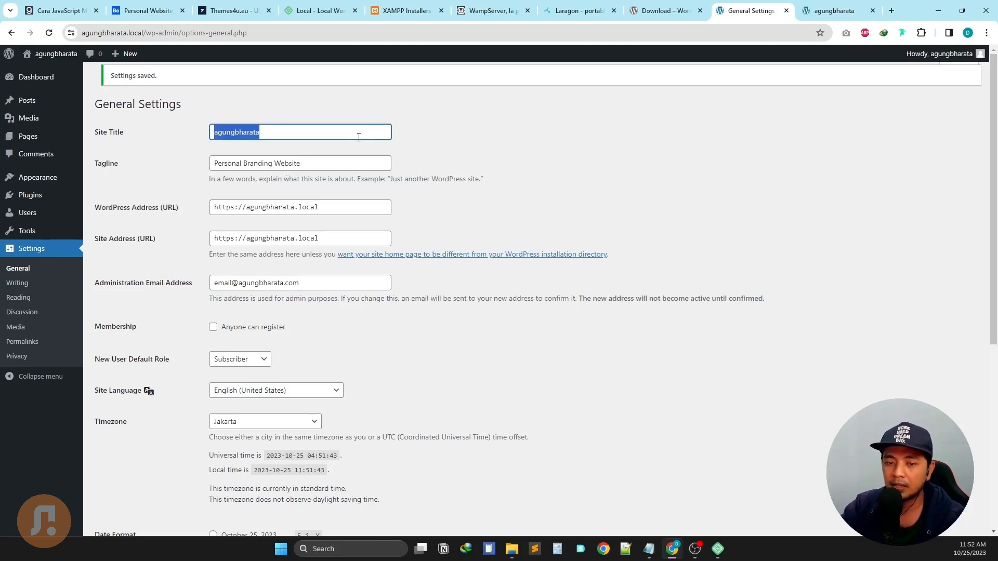
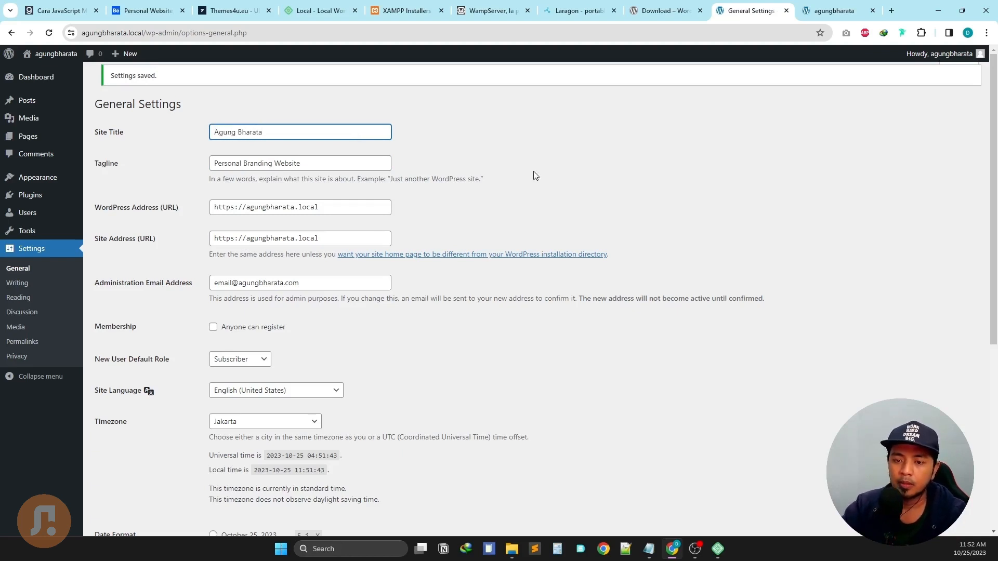
{"action": "left_click", "coordinate": [542, 169]}
{"action": "scroll", "coordinate": [643, 206], "scroll_direction": "down", "scroll_amount": 1}
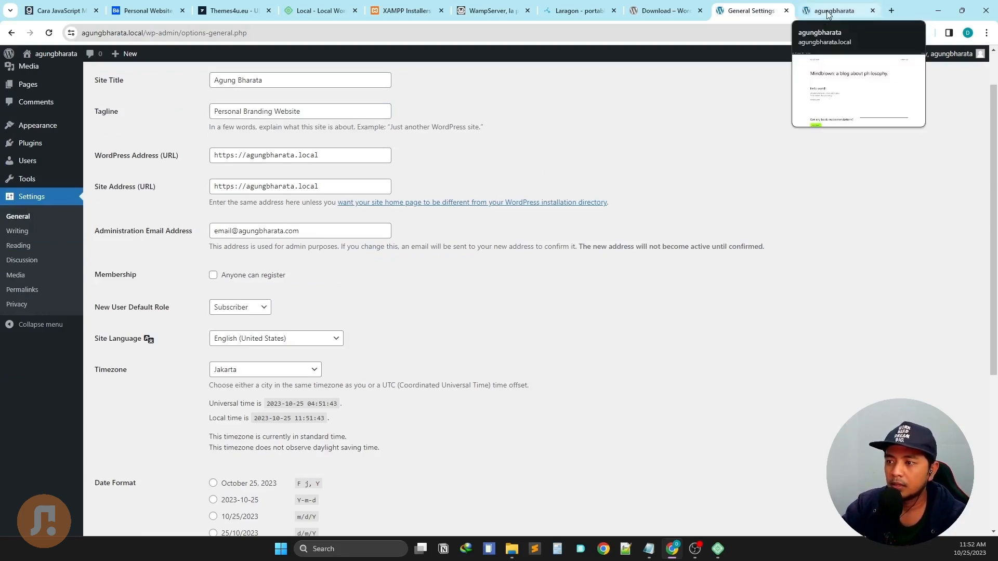
{"action": "scroll", "coordinate": [468, 215], "scroll_direction": "down", "scroll_amount": 1}
{"action": "scroll", "coordinate": [381, 243], "scroll_direction": "up", "scroll_amount": 2}
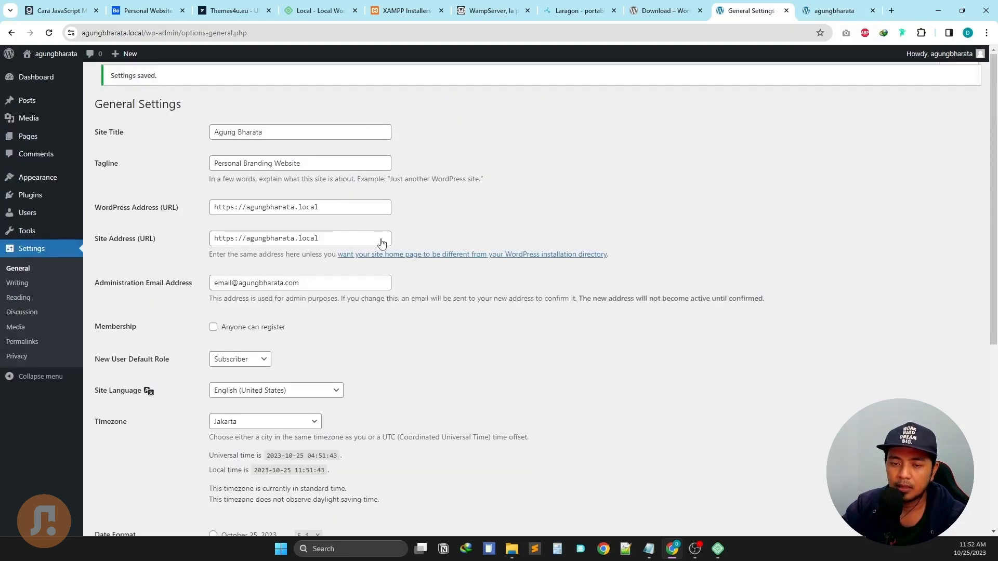
{"action": "triple_click", "coordinate": [318, 162]}
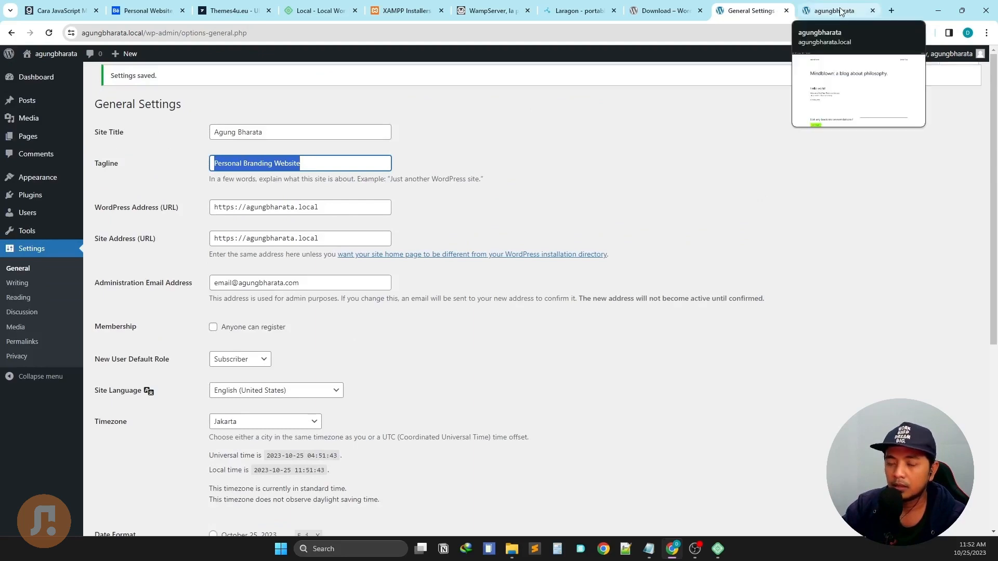
{"action": "scroll", "coordinate": [799, 196], "scroll_direction": "down", "scroll_amount": 6}
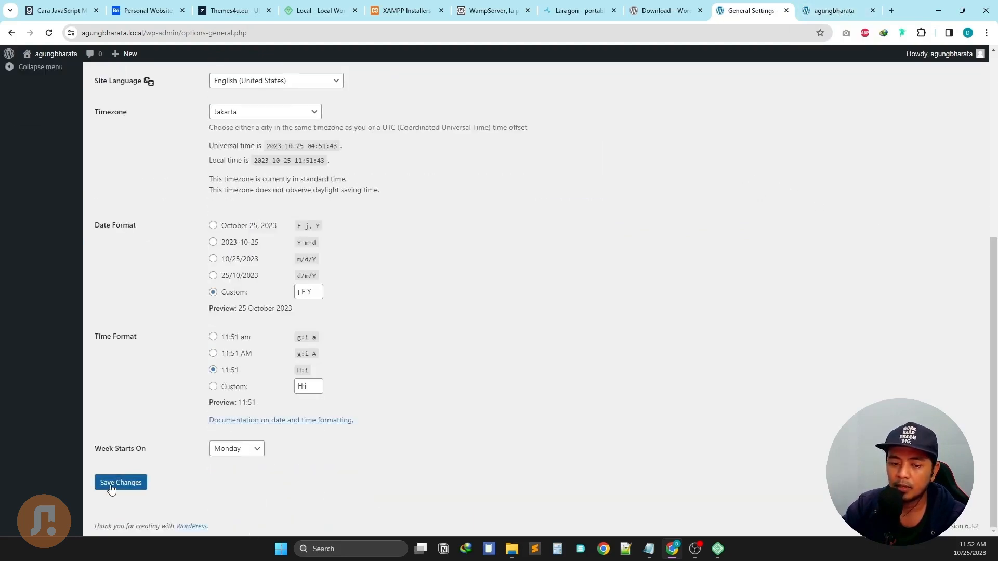
Save the General Settings with the new site title and tagline.
{"action": "left_click", "coordinate": [111, 487]}
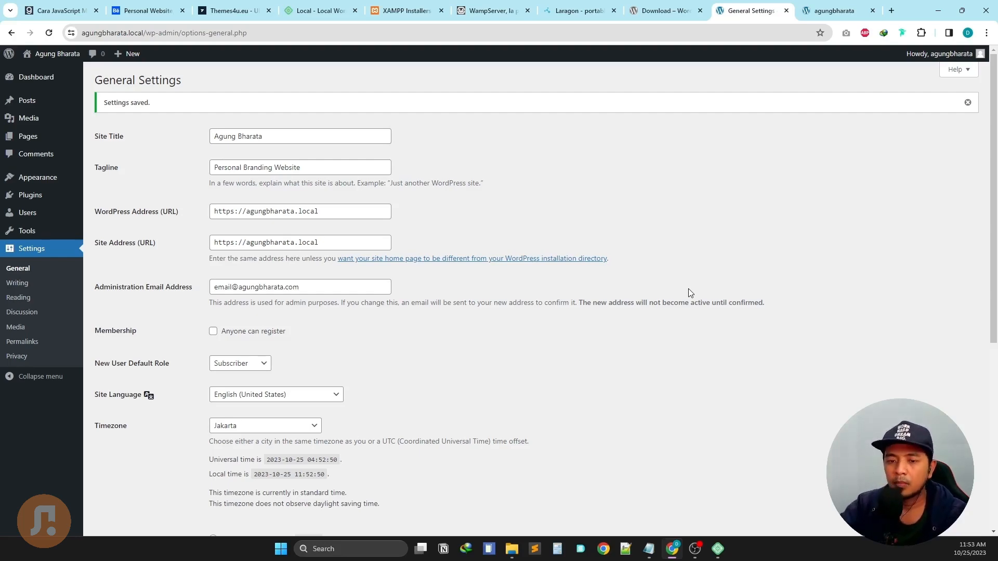
{"action": "scroll", "coordinate": [518, 153], "scroll_direction": "down", "scroll_amount": 4}
{"action": "scroll", "coordinate": [856, 49], "scroll_direction": "up", "scroll_amount": 4}
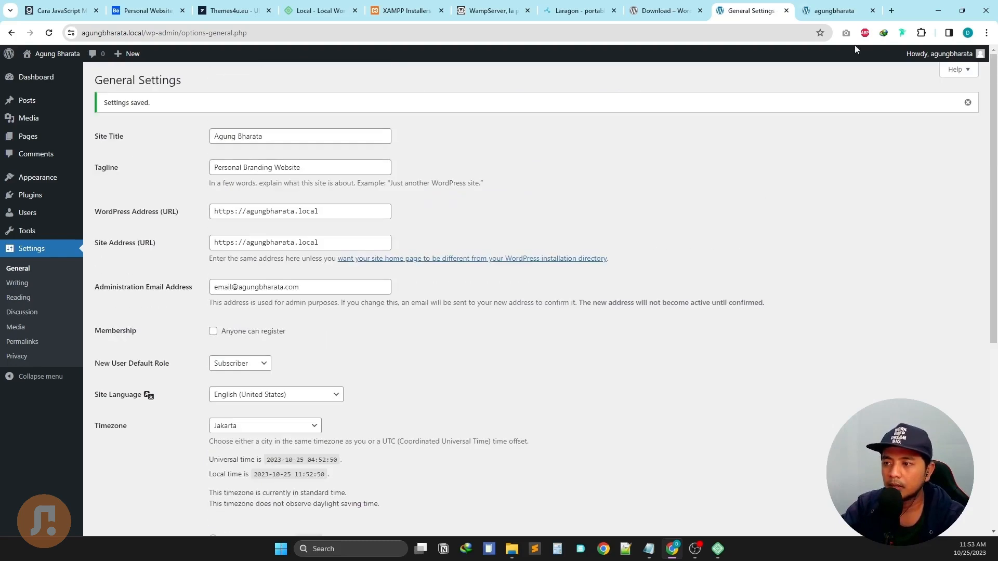
Reload the front page to confirm the new title and tagline appear.
{"action": "left_click", "coordinate": [836, 10]}
{"action": "left_click", "coordinate": [49, 32]}
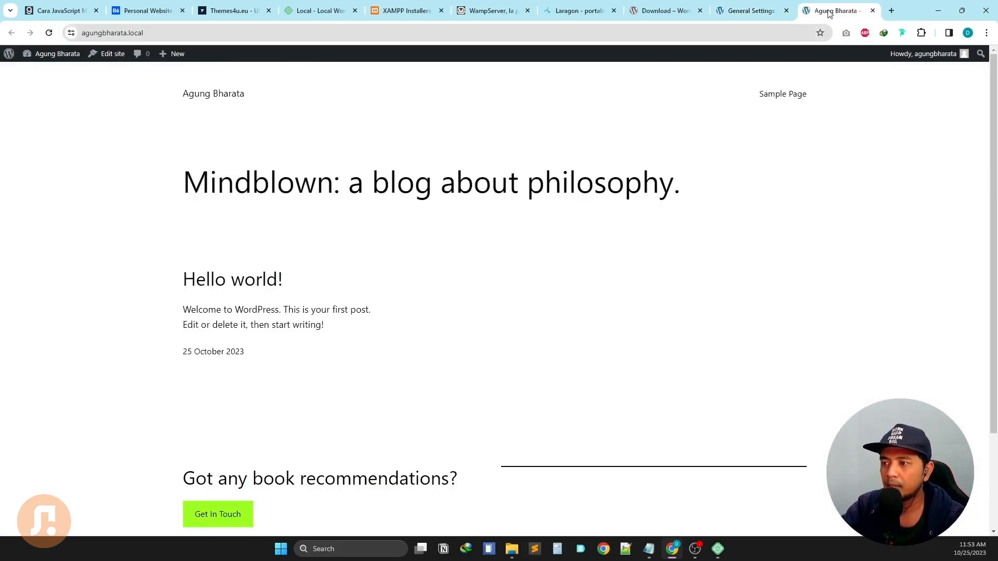
{"action": "left_click", "coordinate": [749, 10]}
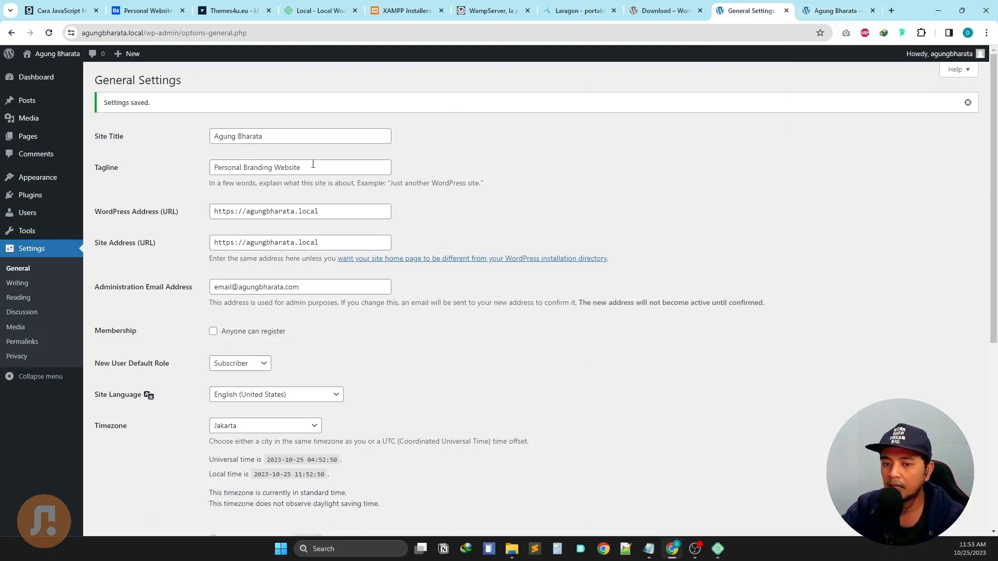
{"action": "triple_click", "coordinate": [293, 168]}
{"action": "left_click", "coordinate": [849, 7]}
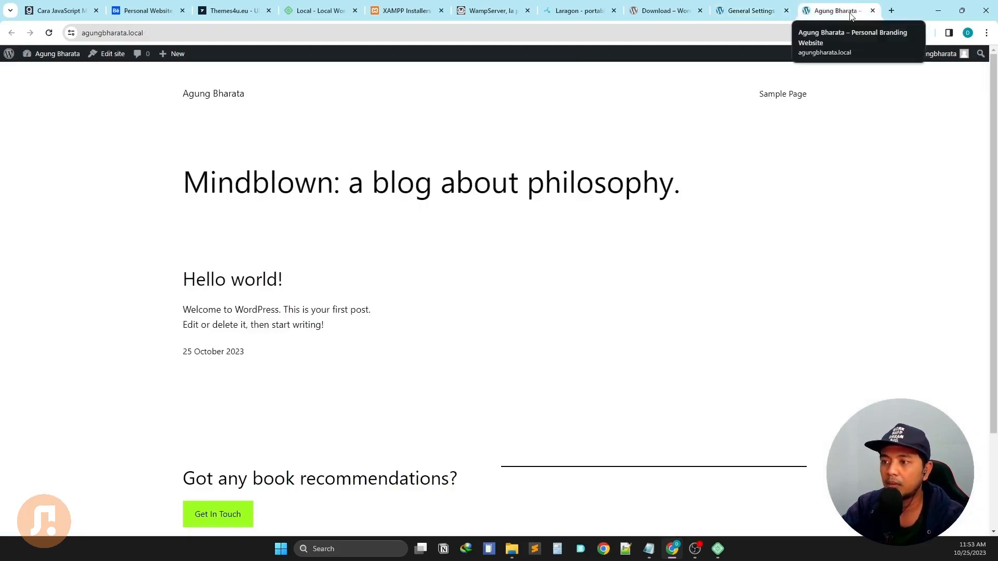
{"action": "left_click", "coordinate": [754, 11]}
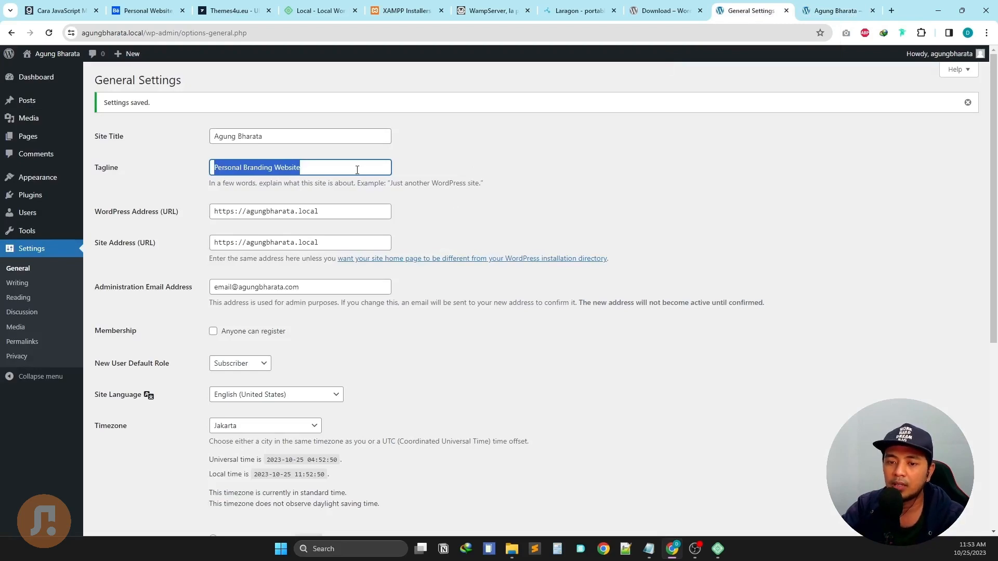
{"action": "left_click", "coordinate": [694, 195]}
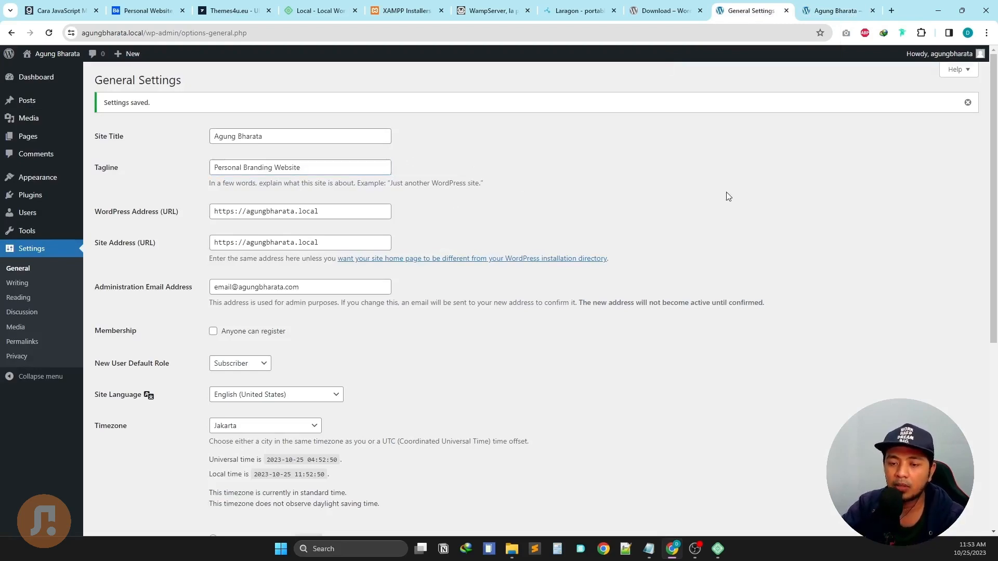
{"action": "scroll", "coordinate": [765, 316], "scroll_direction": "down", "scroll_amount": 5}
{"action": "scroll", "coordinate": [764, 316], "scroll_direction": "up", "scroll_amount": 5}
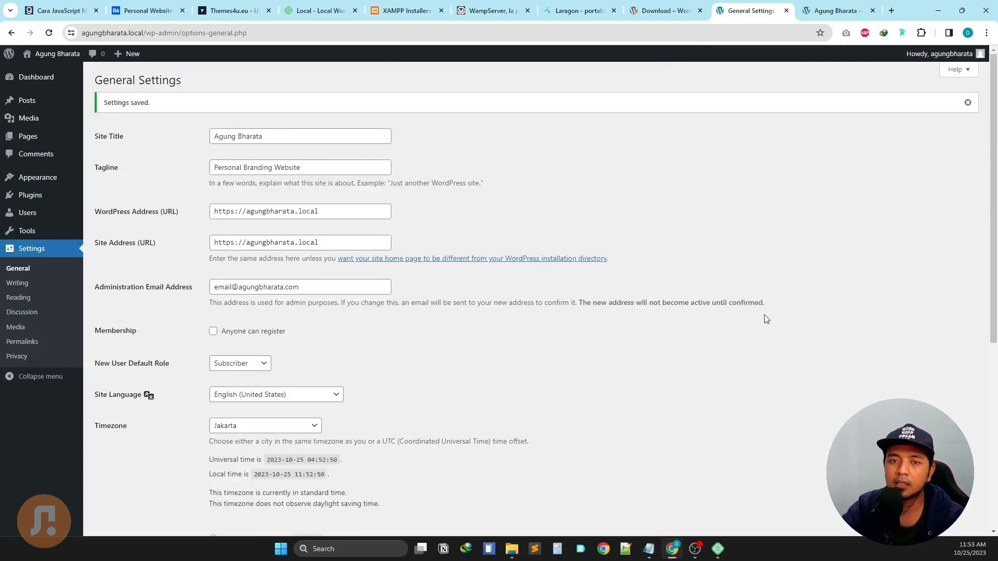